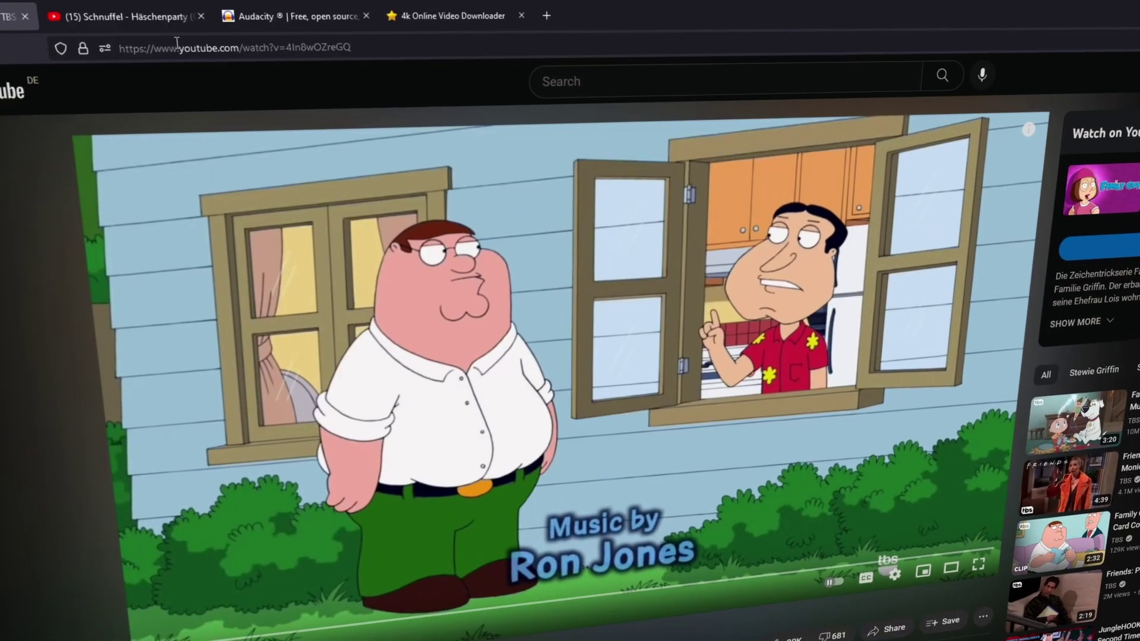
- Copy the Family Guy pie clip's YouTube address from the address bar
right_click(176, 46)
key(ctrl+c)
click(215, 122)
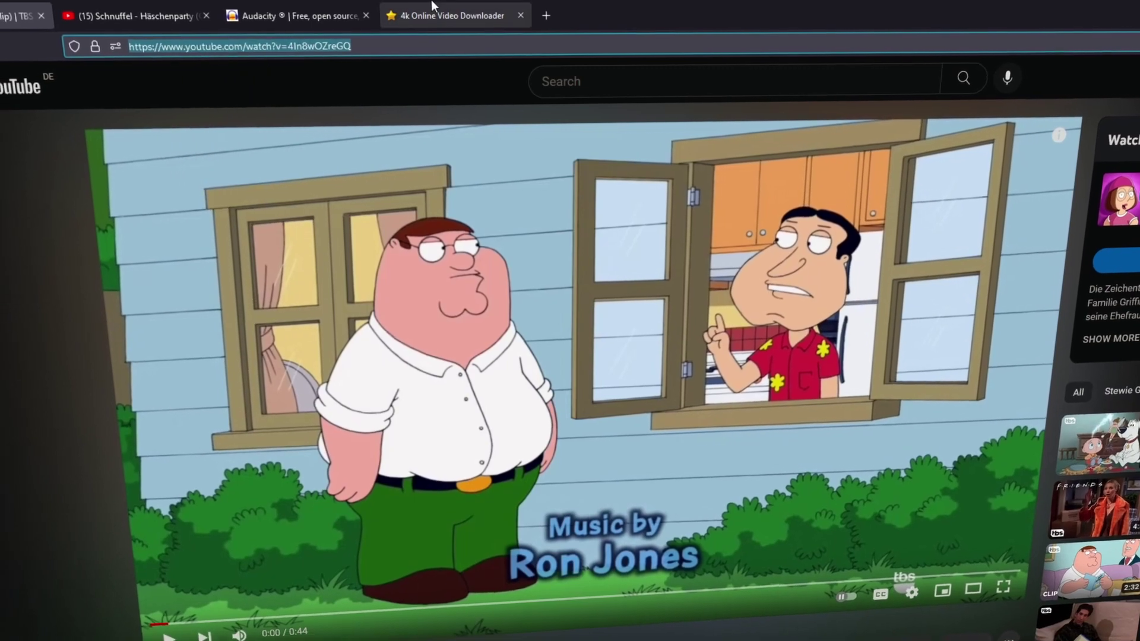
- Paste the clip's address into the online video downloader and fetch its formats
click(444, 11)
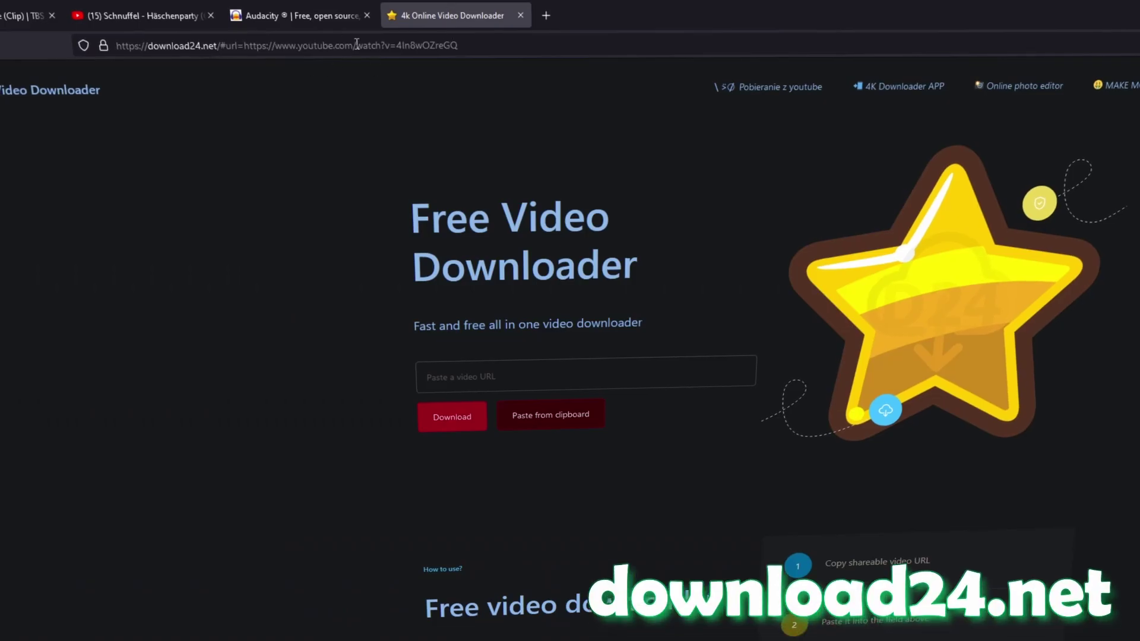
right_click(466, 384)
click(497, 472)
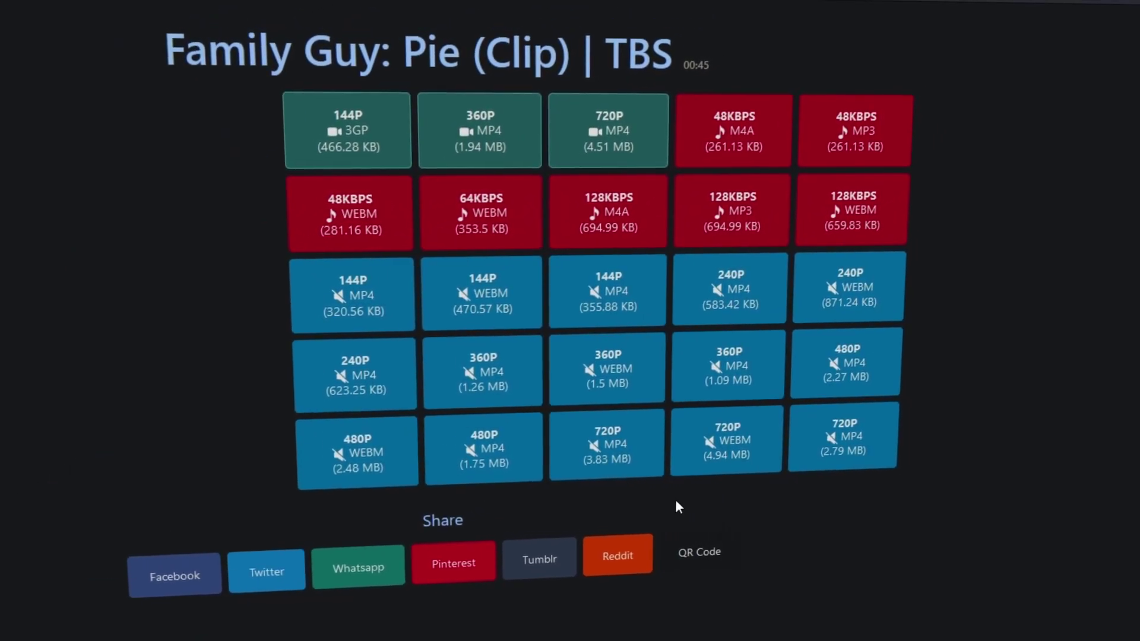
- Download the clip as a silent 720P MP4 and as 128KBPS MP3 audio
click(625, 457)
click(257, 44)
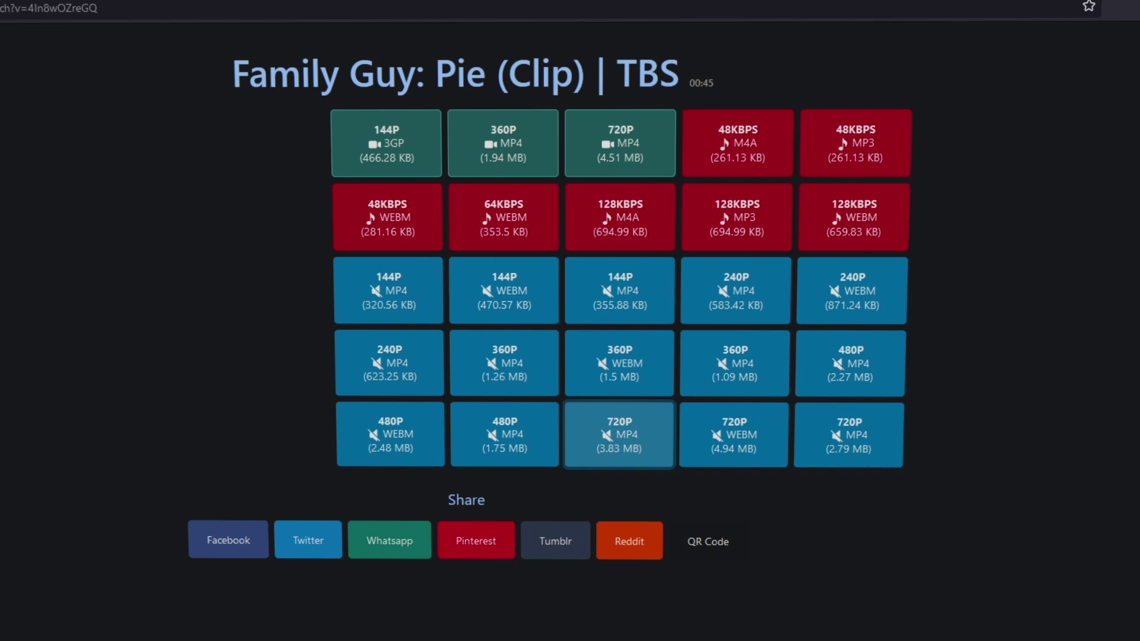
click(743, 225)
click(215, 4)
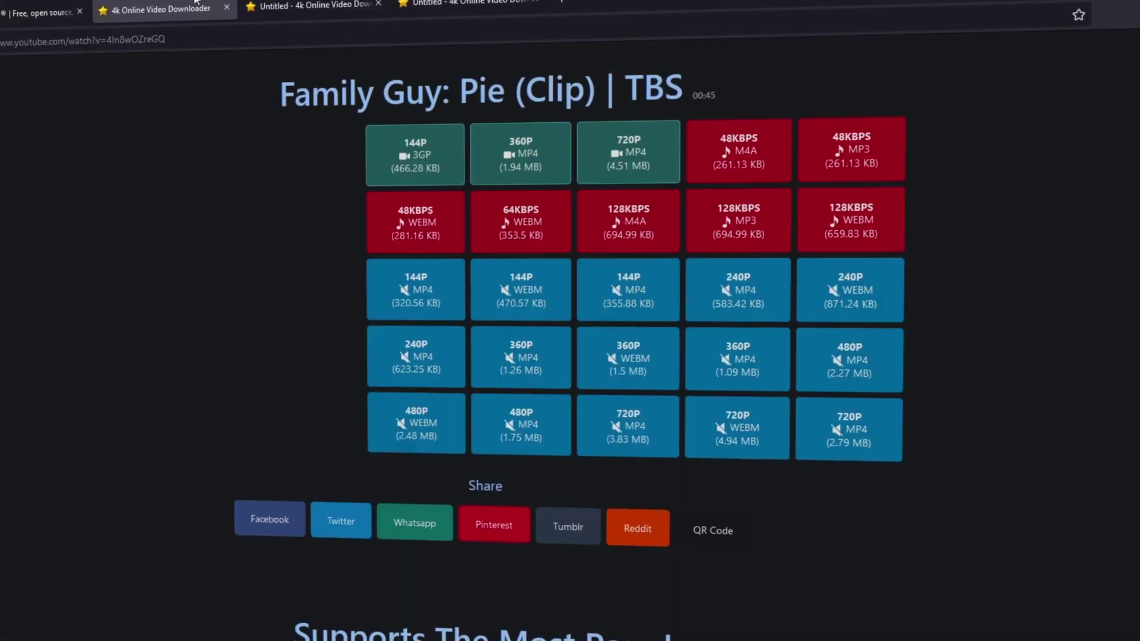
- Switch to the Schnuffel – Häschenparty (Chiptune Cover) video
click(101, 7)
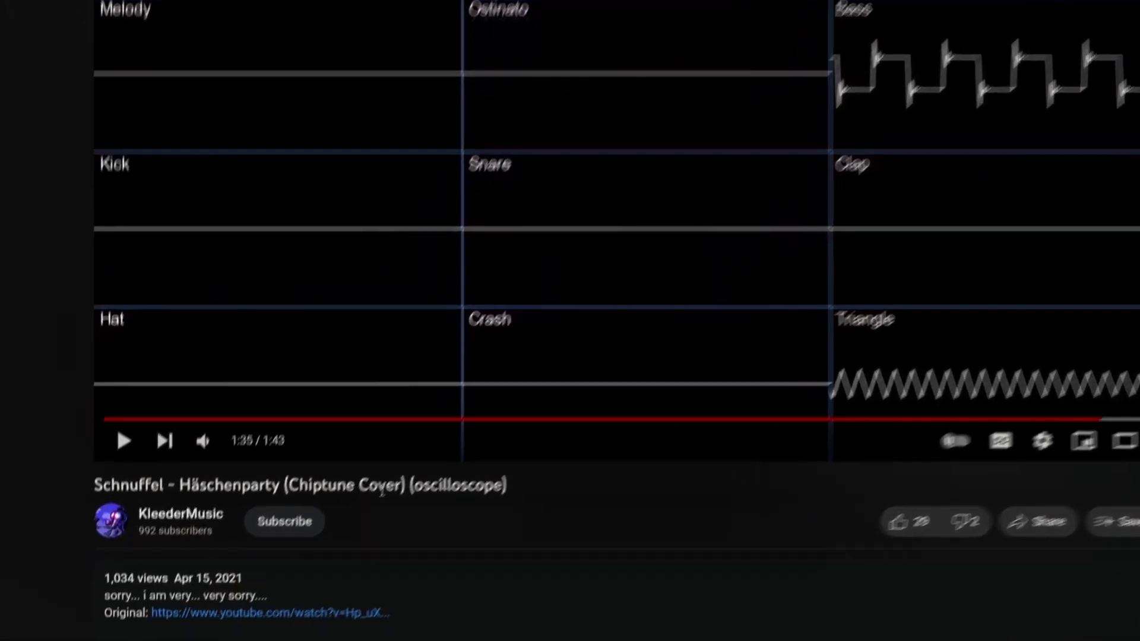
drag(290, 589, 208, 588)
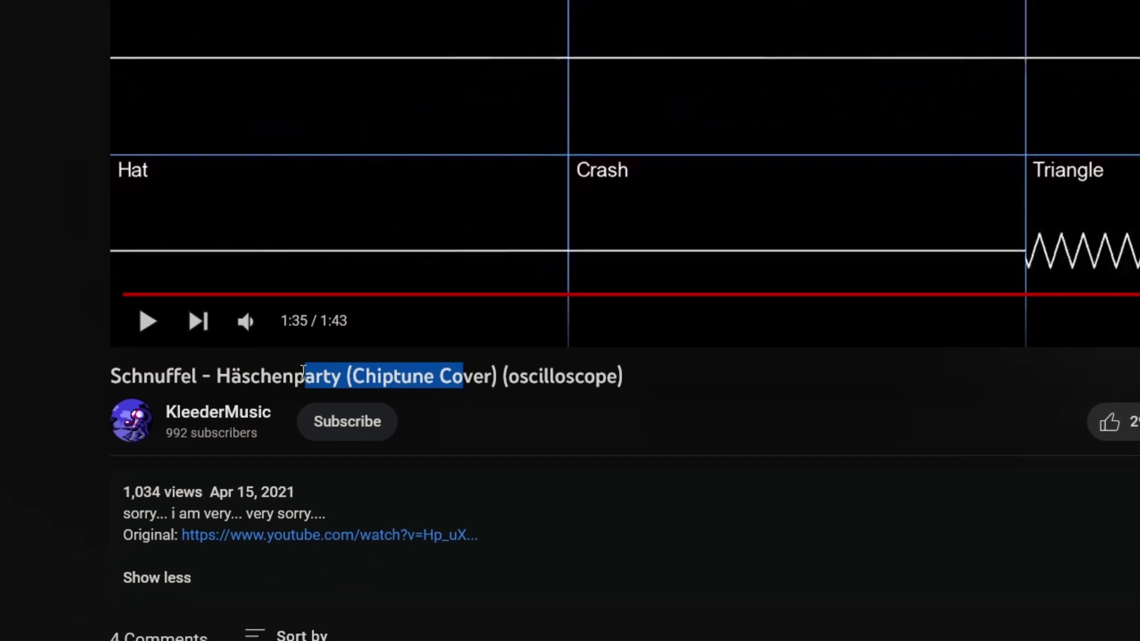
click(245, 588)
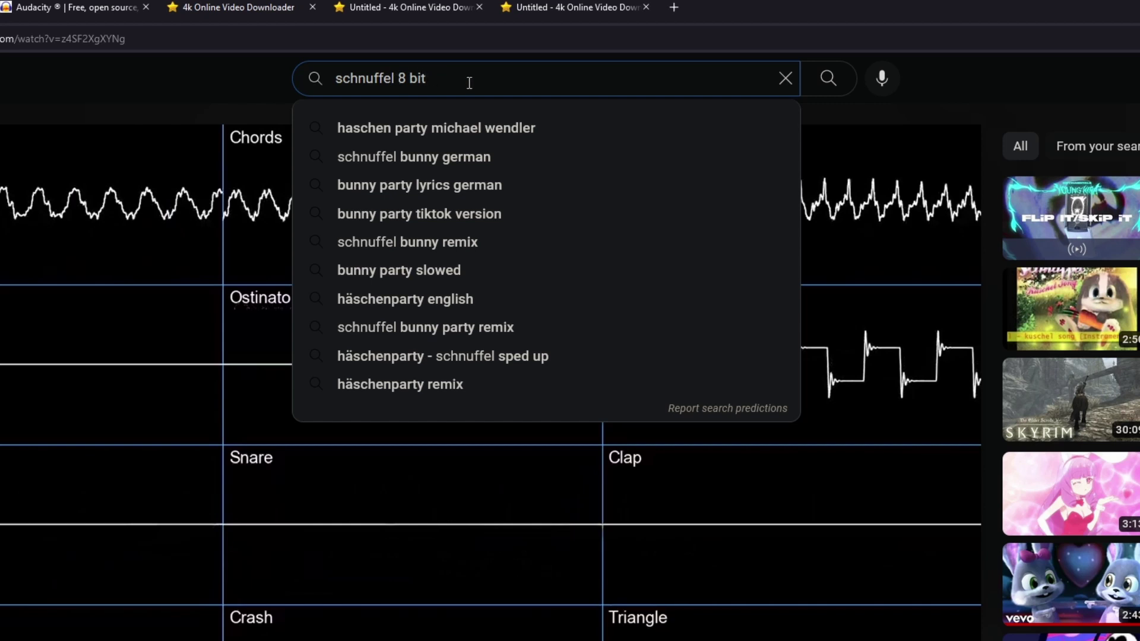
text(v)
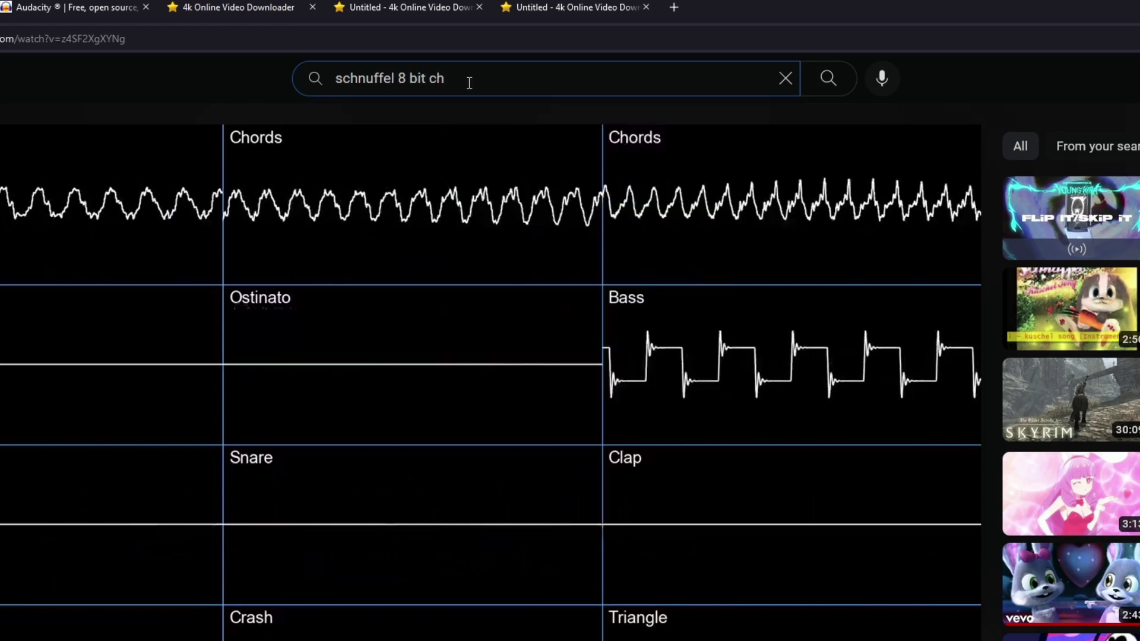
- Copy the cover's web address and download it as 128KBPS MP3 audio
click(6, 38)
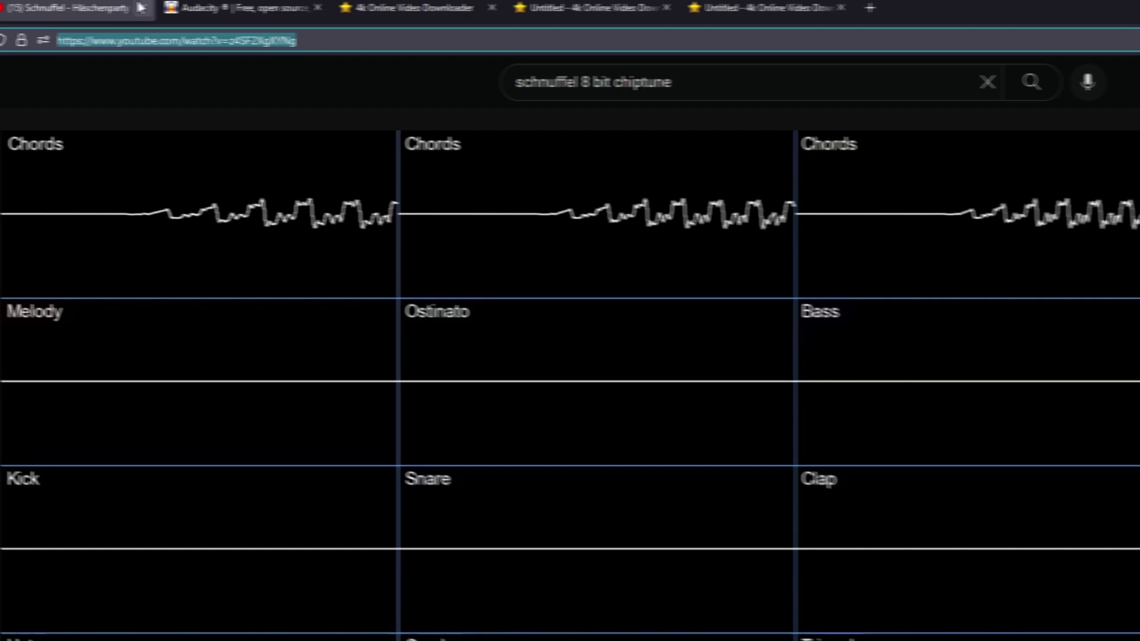
right_click(0, 36)
click(368, 133)
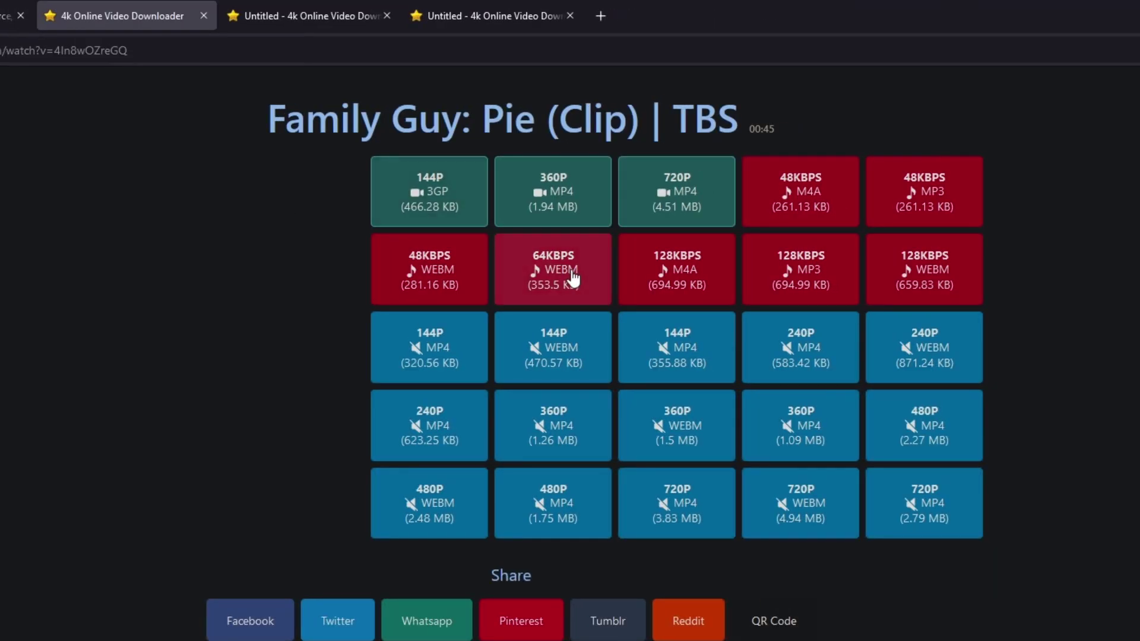
scroll(275, 265, up, 10)
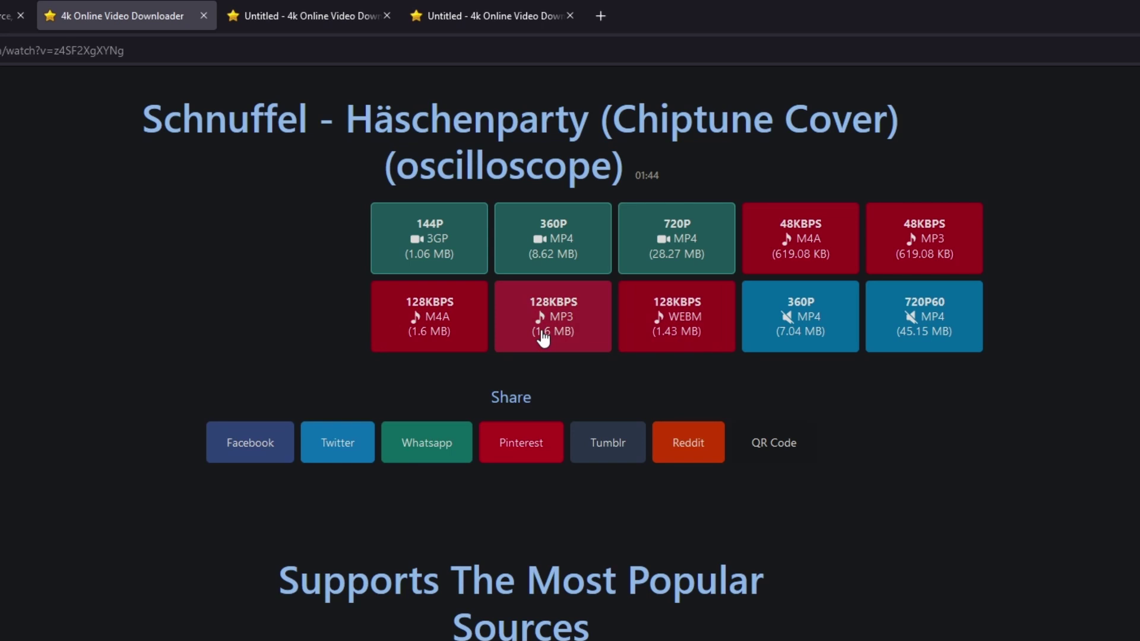
click(542, 335)
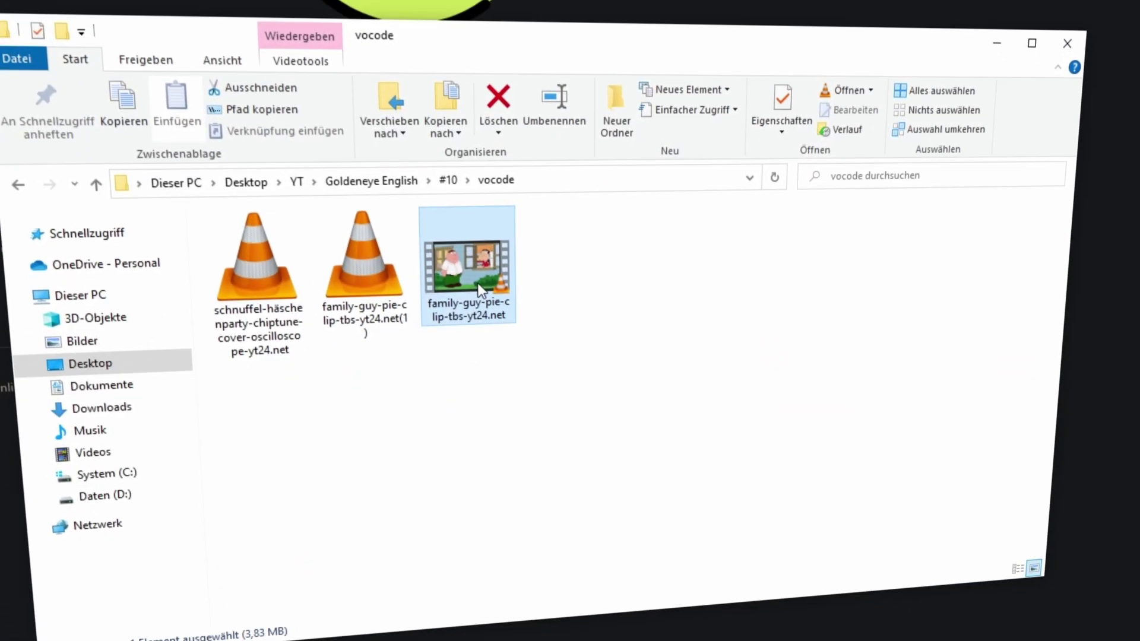
- Select the Family Guy and Schnuffel audio files in the vocode folder and drag them to CloudConvert
click(365, 306)
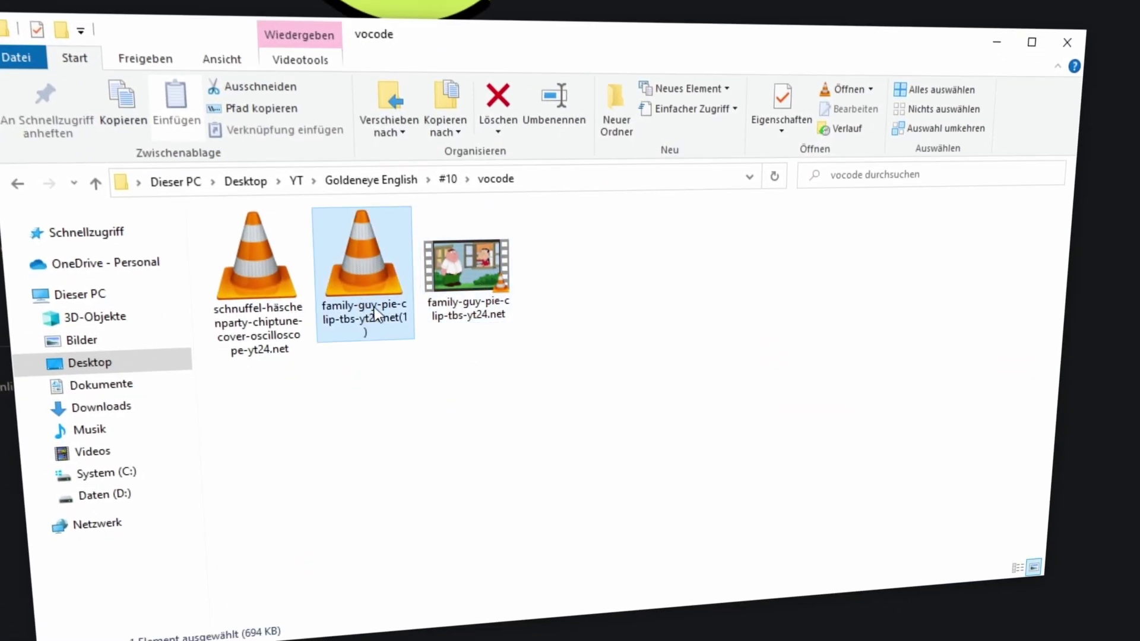
click(263, 343)
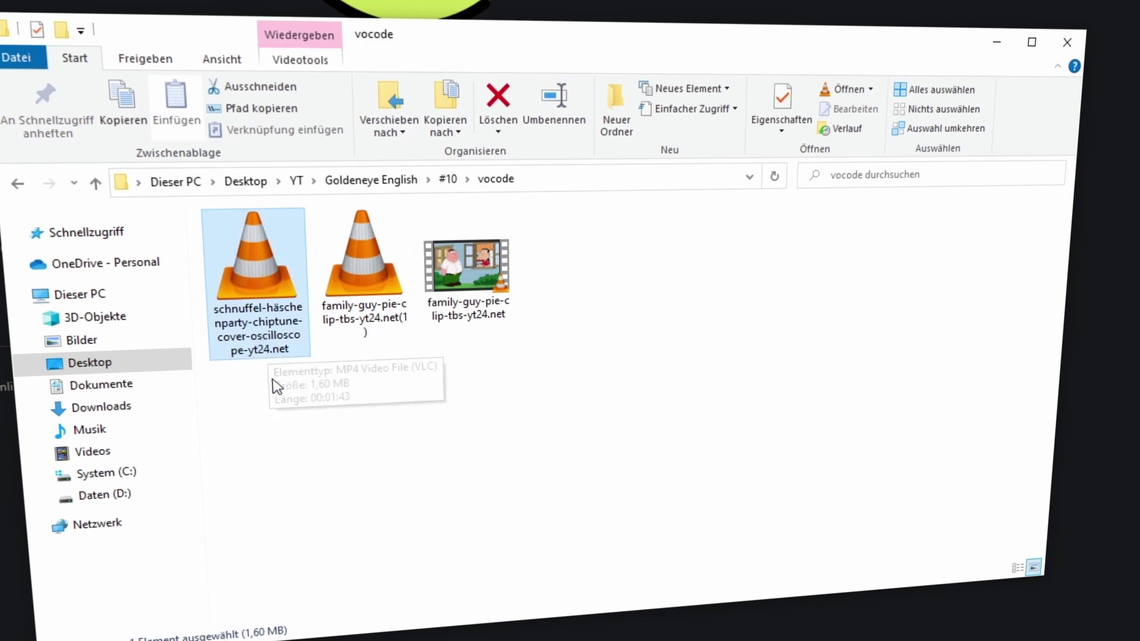
drag(252, 396, 377, 261)
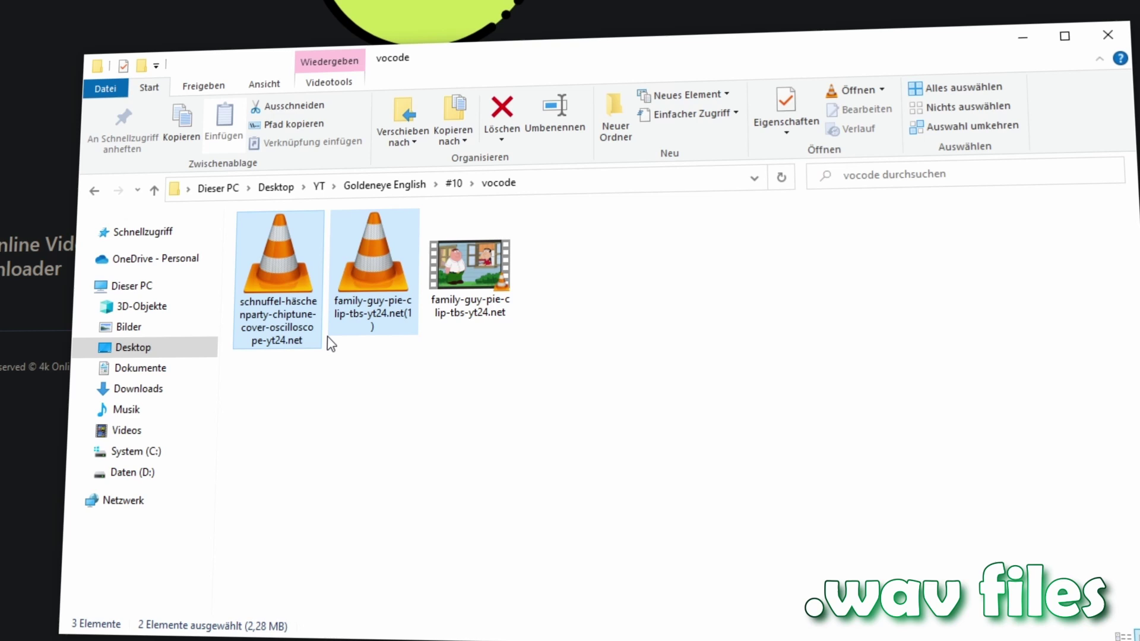
drag(258, 394, 343, 290)
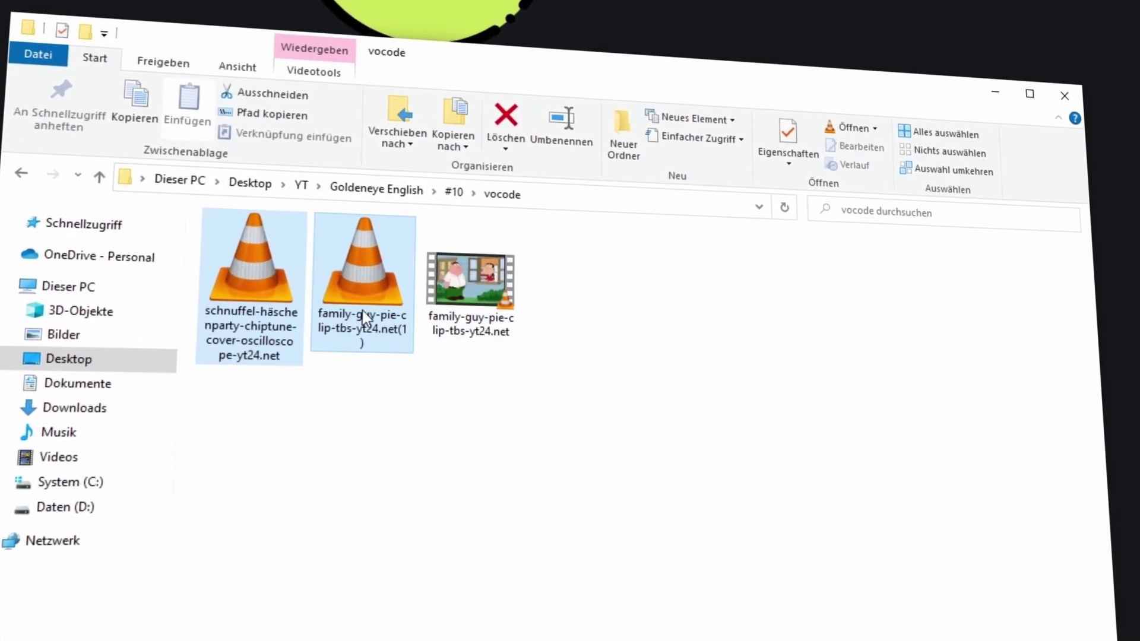
drag(351, 289, 456, 141)
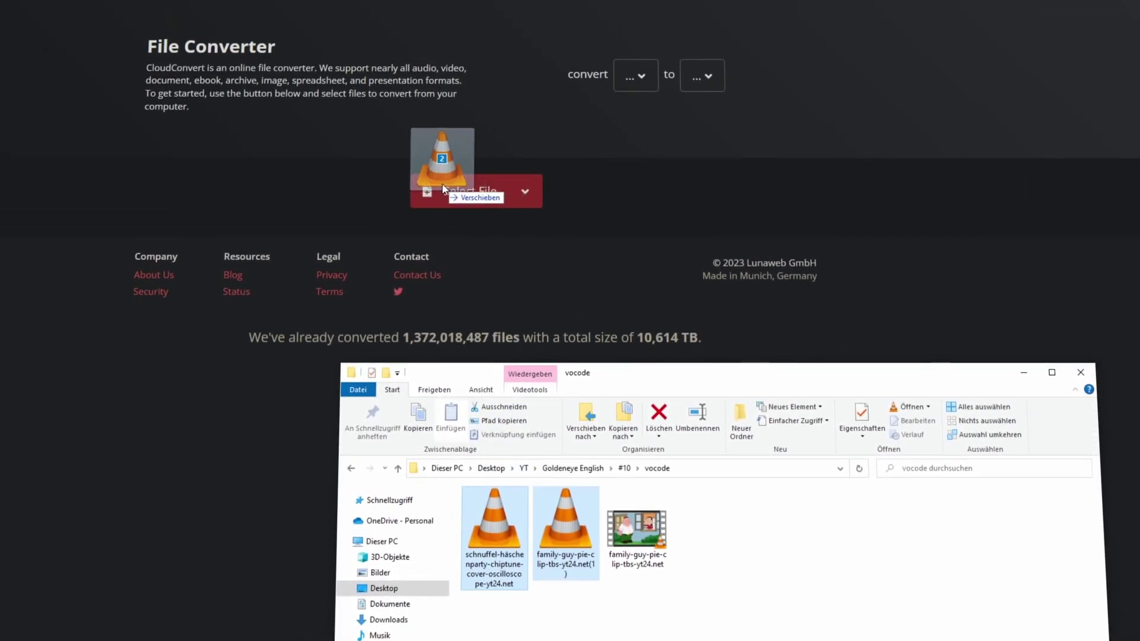
- Upload both audio files to CloudConvert, convert them to WAV and download the results
drag(443, 185, 443, 184)
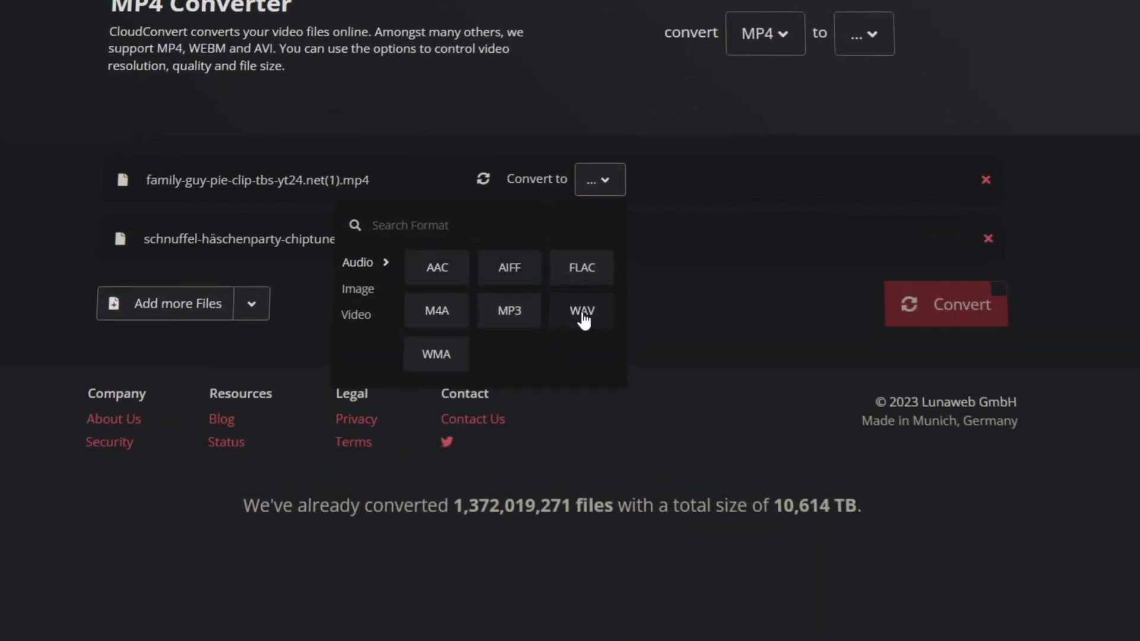
click(582, 312)
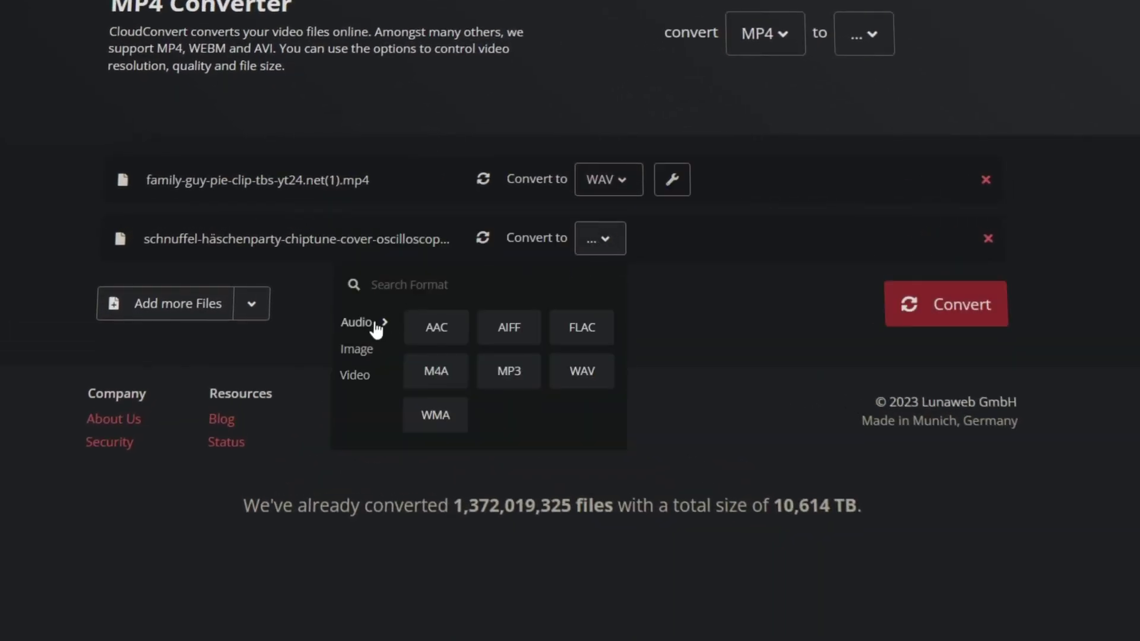
click(946, 304)
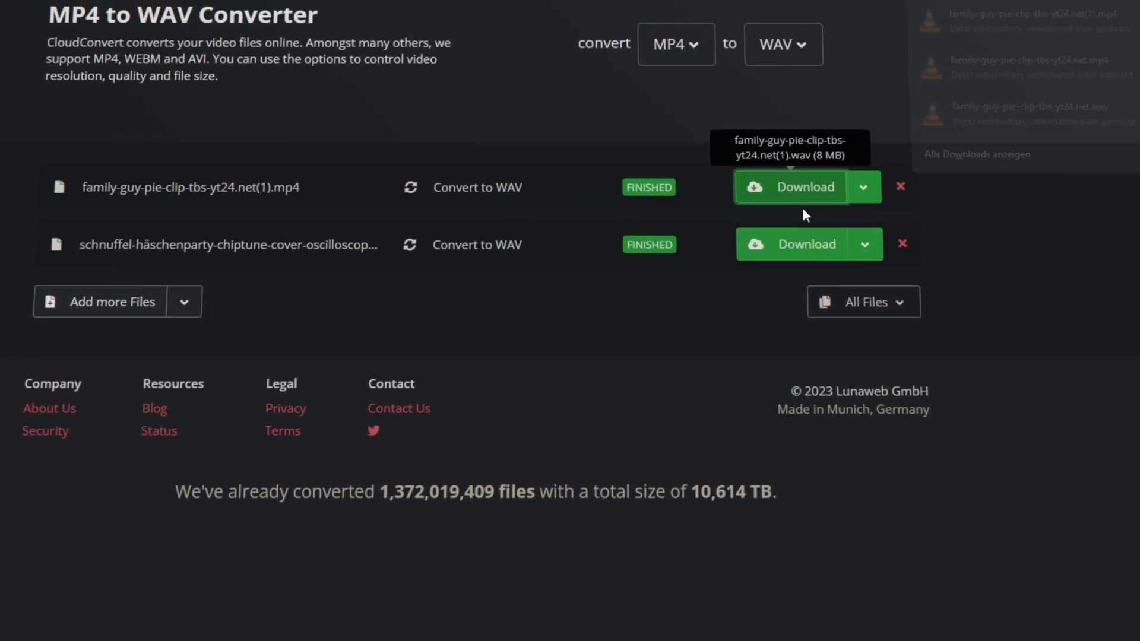
click(814, 239)
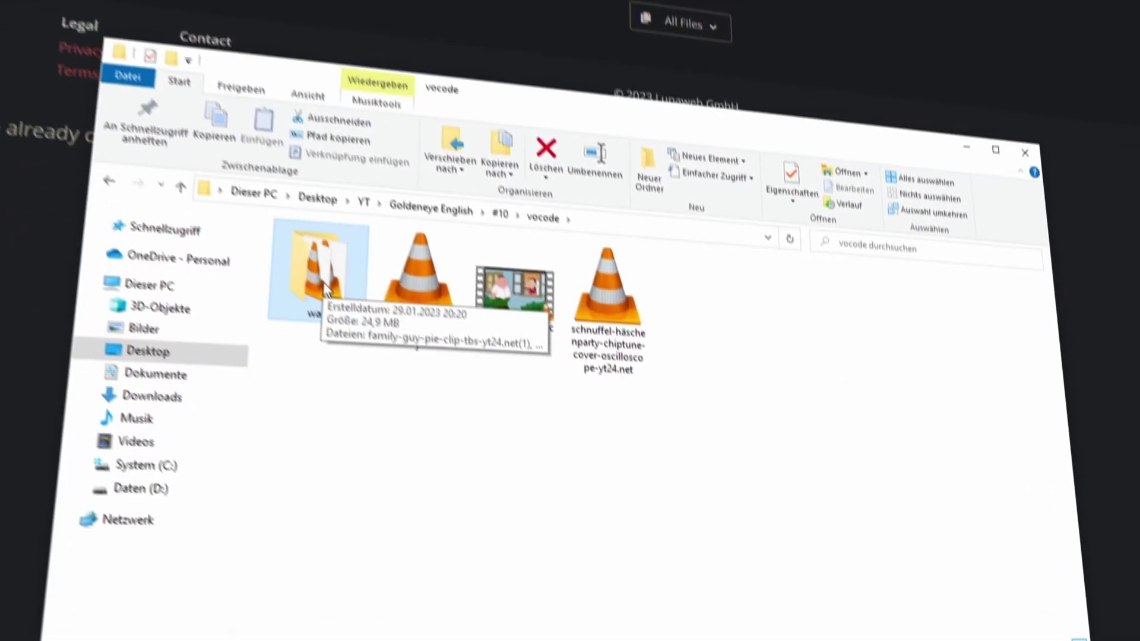
- Open the wav subfolder and check both converted WAV files are there
double_click(309, 267)
drag(308, 371, 461, 231)
click(359, 373)
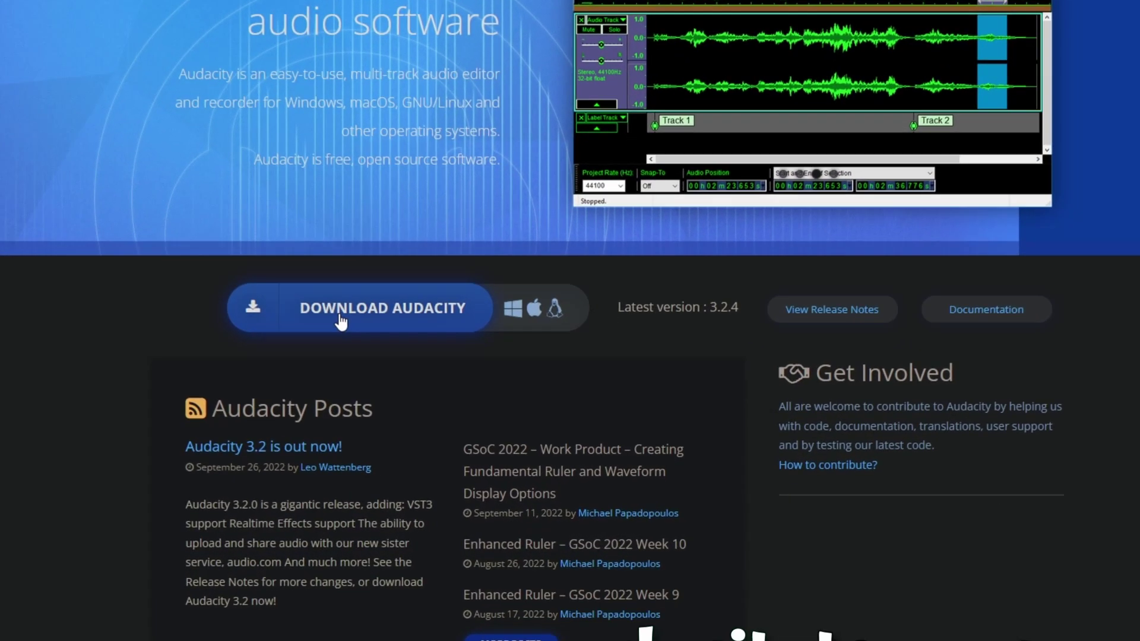
- Download the Audacity installer and install it in English into the existing C:\Program Files\Audacity folder
click(452, 394)
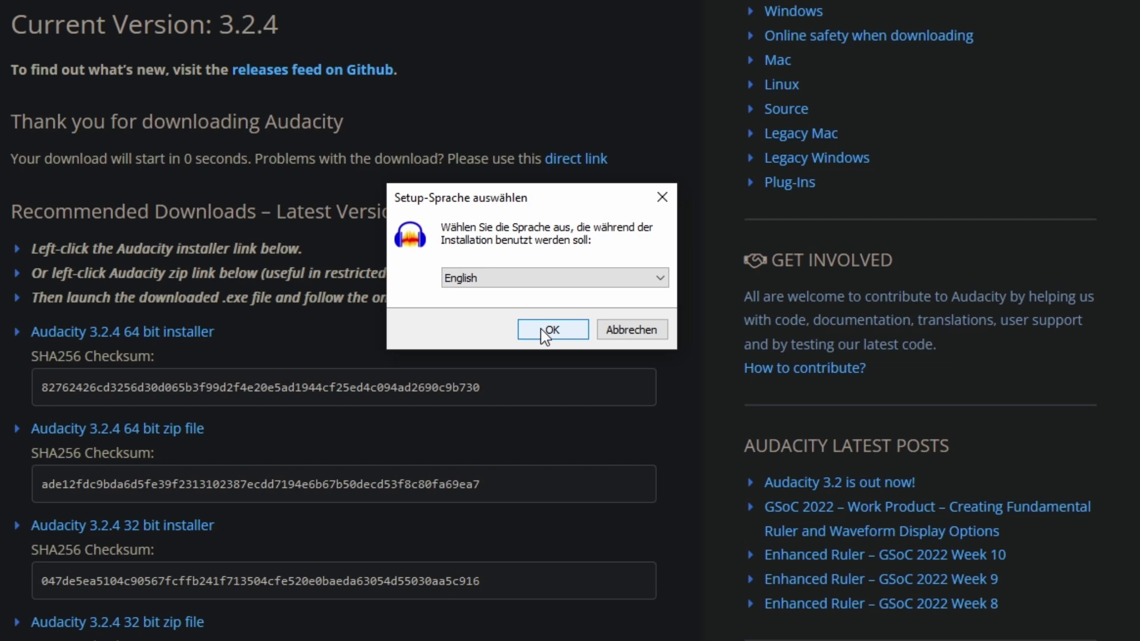
click(542, 330)
click(639, 429)
click(637, 435)
click(635, 437)
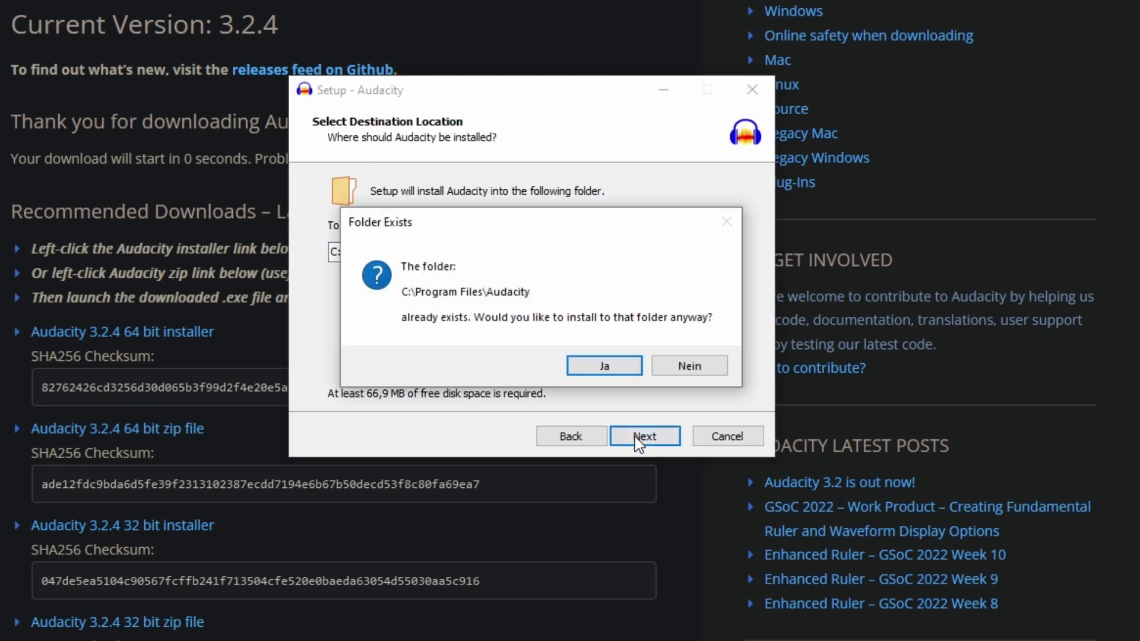
click(620, 363)
click(633, 433)
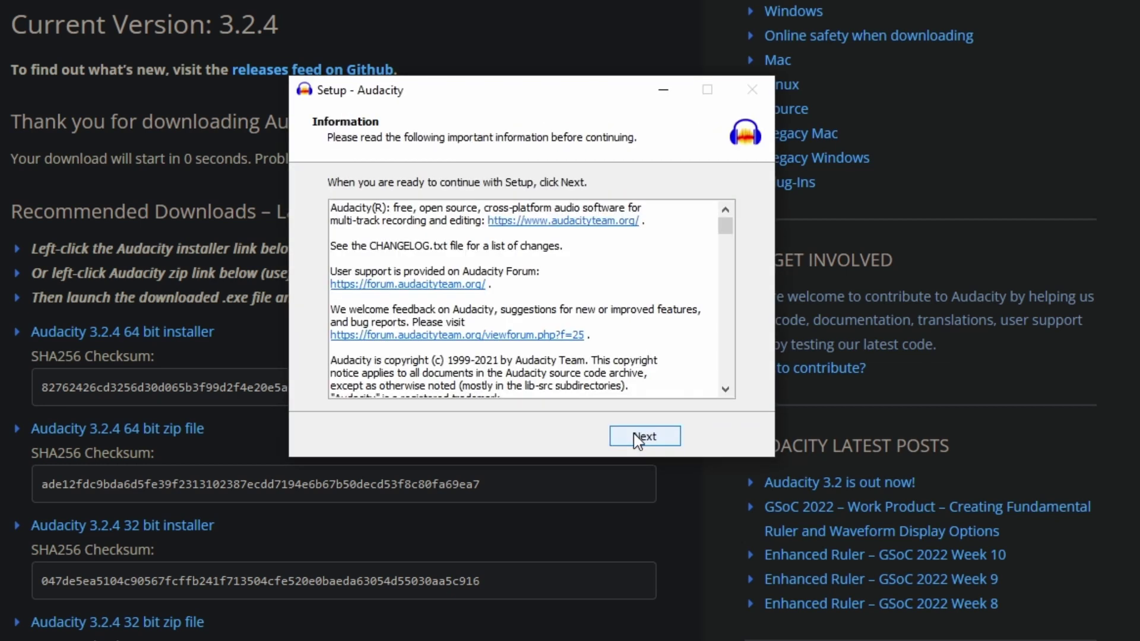
click(633, 433)
click(633, 433)
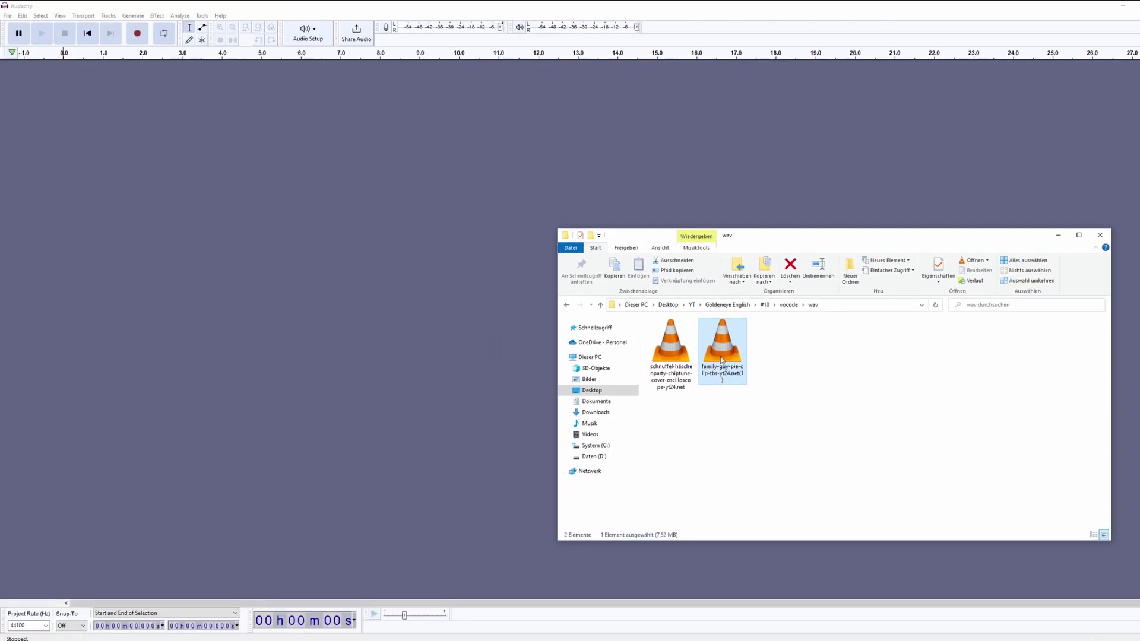
- Drag the family-guy WAV, then the schnuffel chiptune WAV, into Audacity as separate stereo tracks
drag(707, 347, 513, 189)
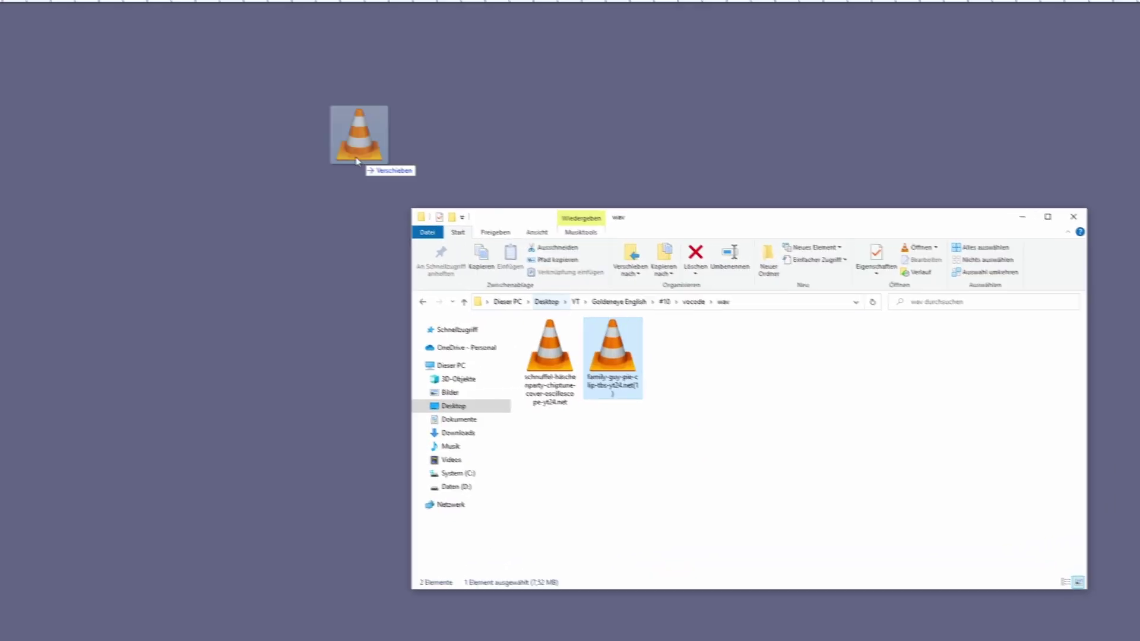
drag(356, 160, 92, 159)
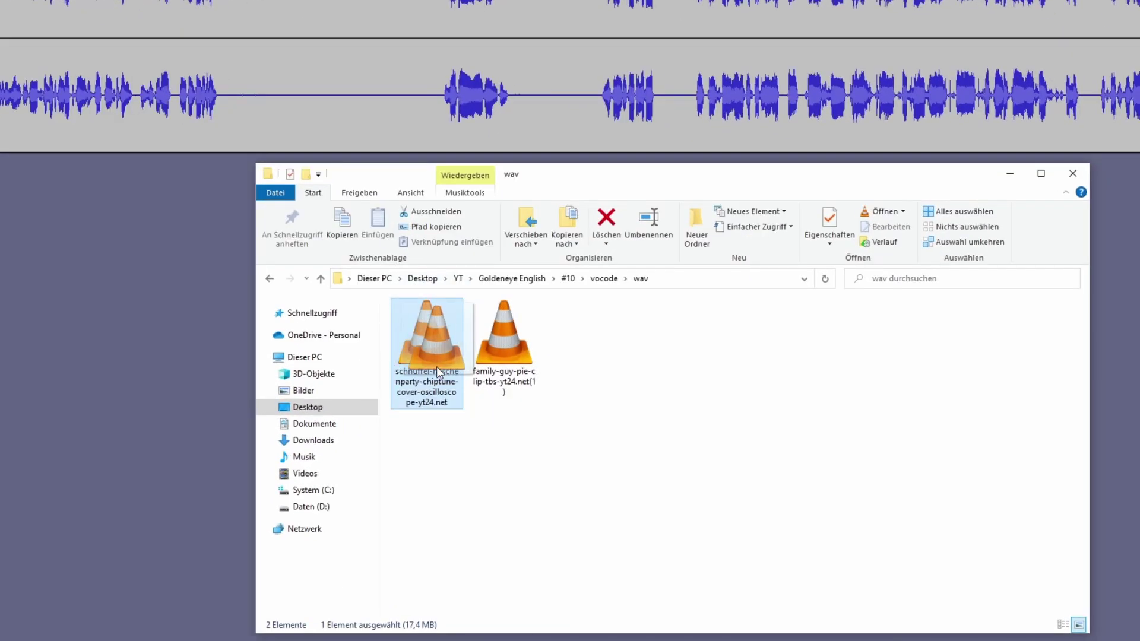
drag(421, 349, 222, 305)
drag(383, 346, 24, 336)
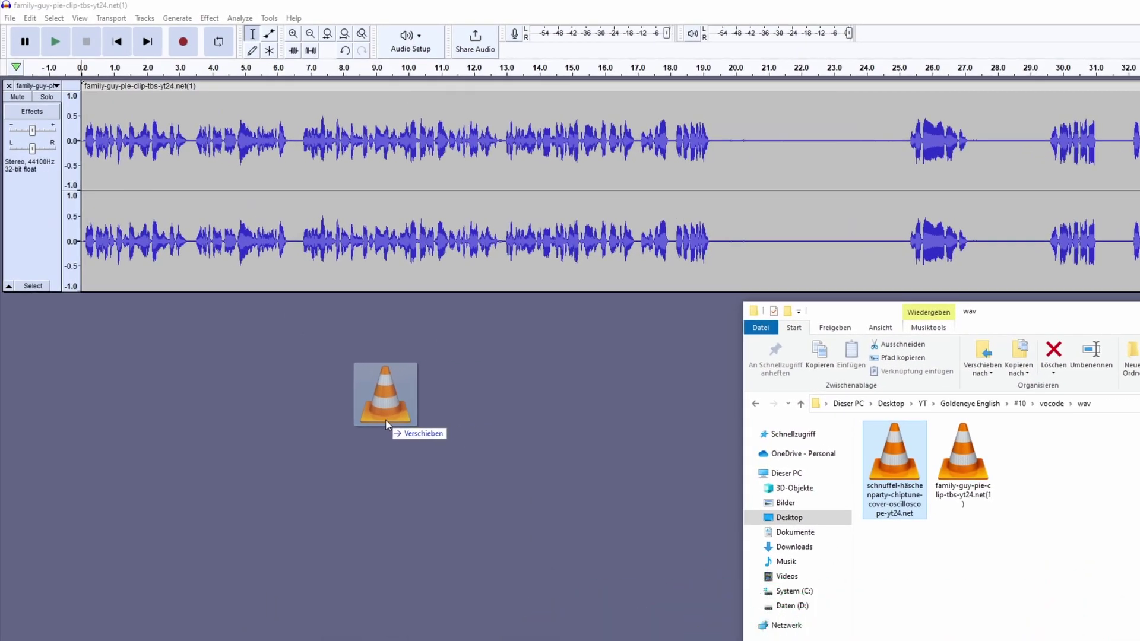
drag(385, 419, 386, 419)
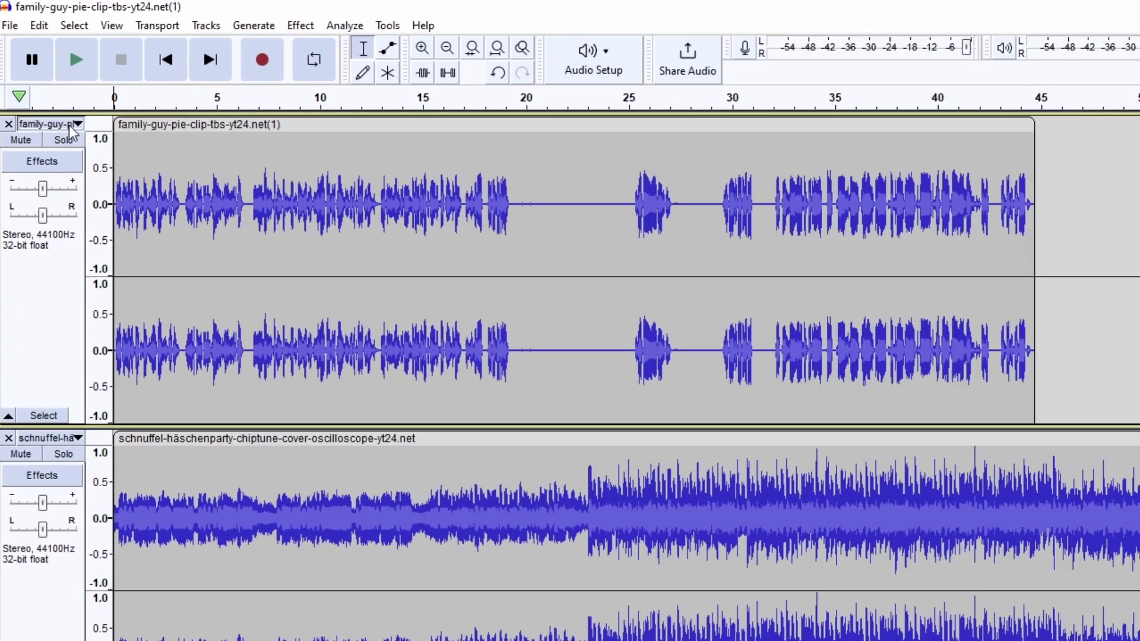
- Split both stereo tracks, then delete the Family Guy right and chiptune left channels
click(72, 125)
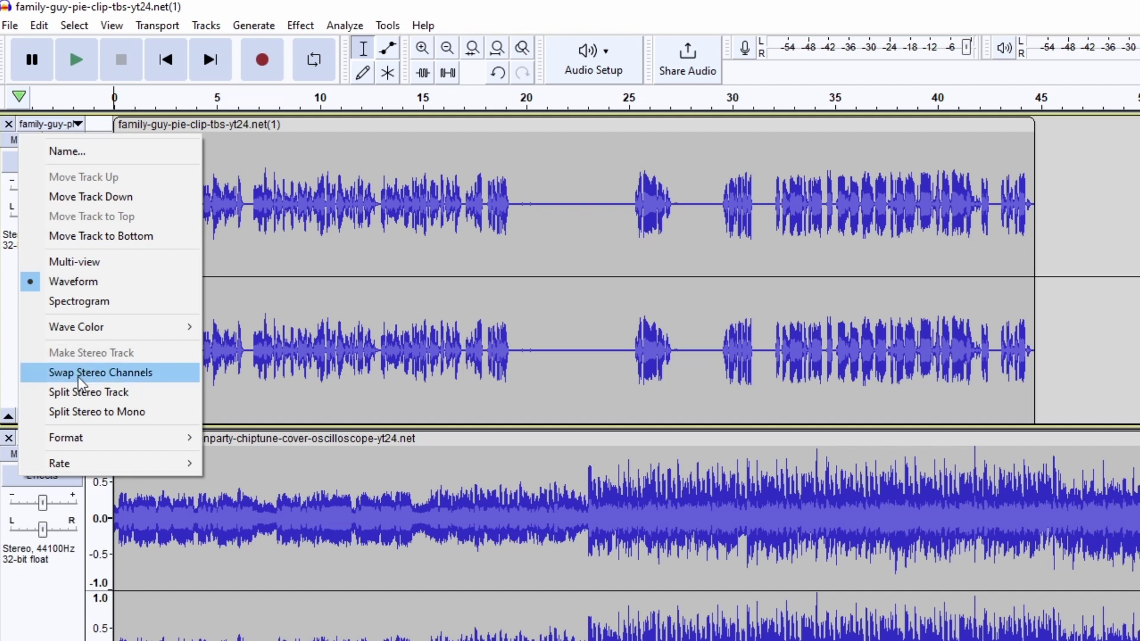
click(84, 393)
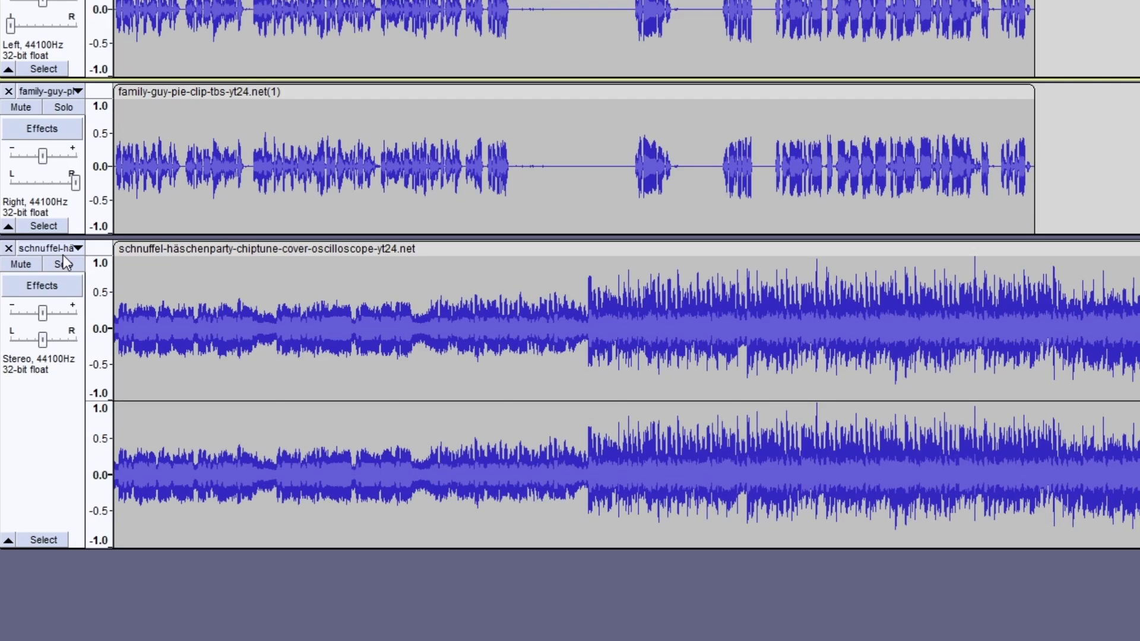
click(63, 440)
click(59, 640)
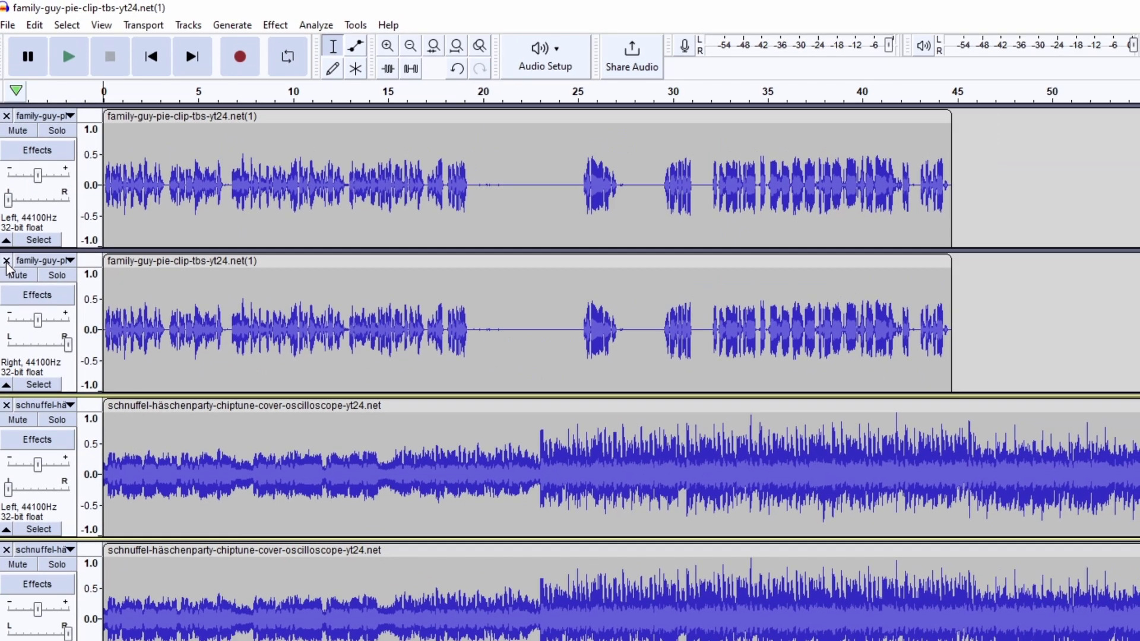
click(6, 261)
click(7, 260)
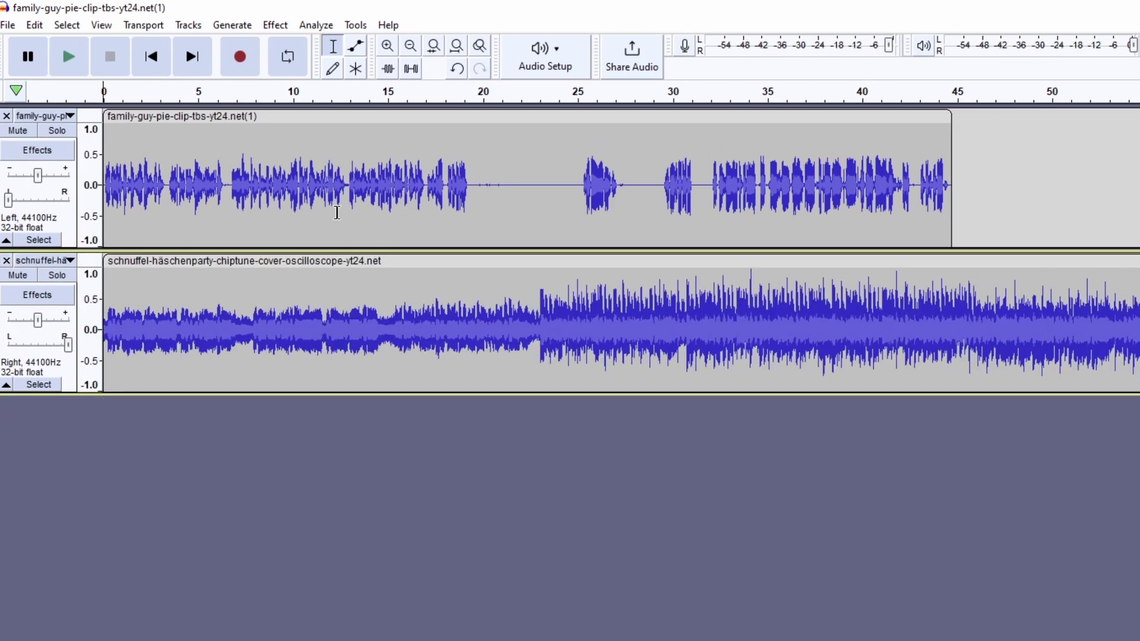
- Combine the two mono tracks with Make Stereo Track and delete the chiptune beyond 45 s
click(337, 212)
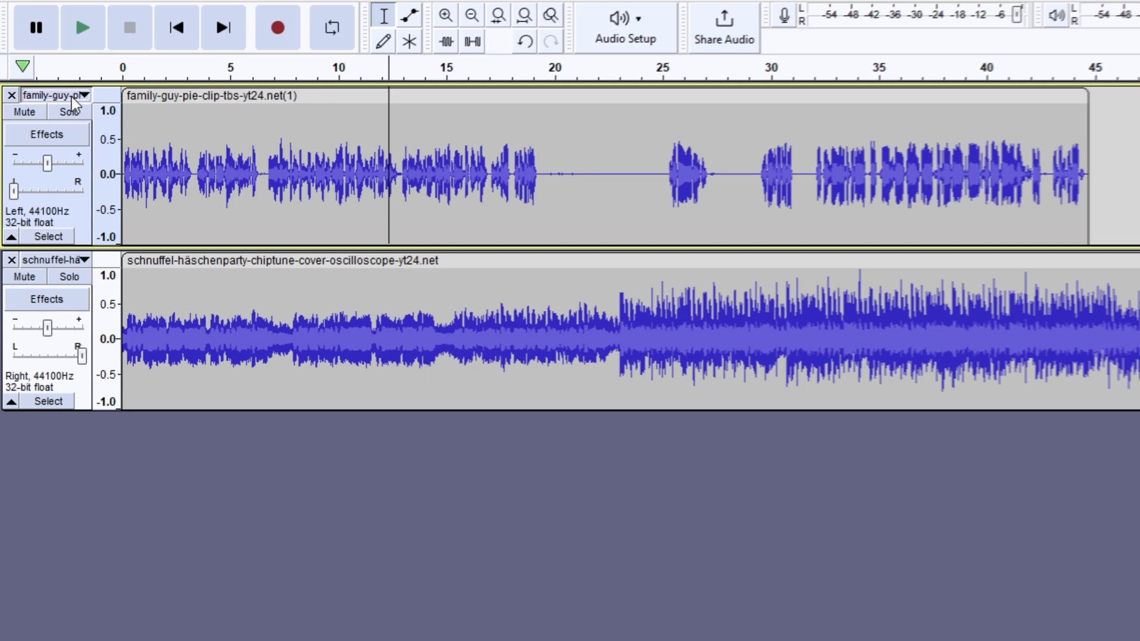
click(60, 117)
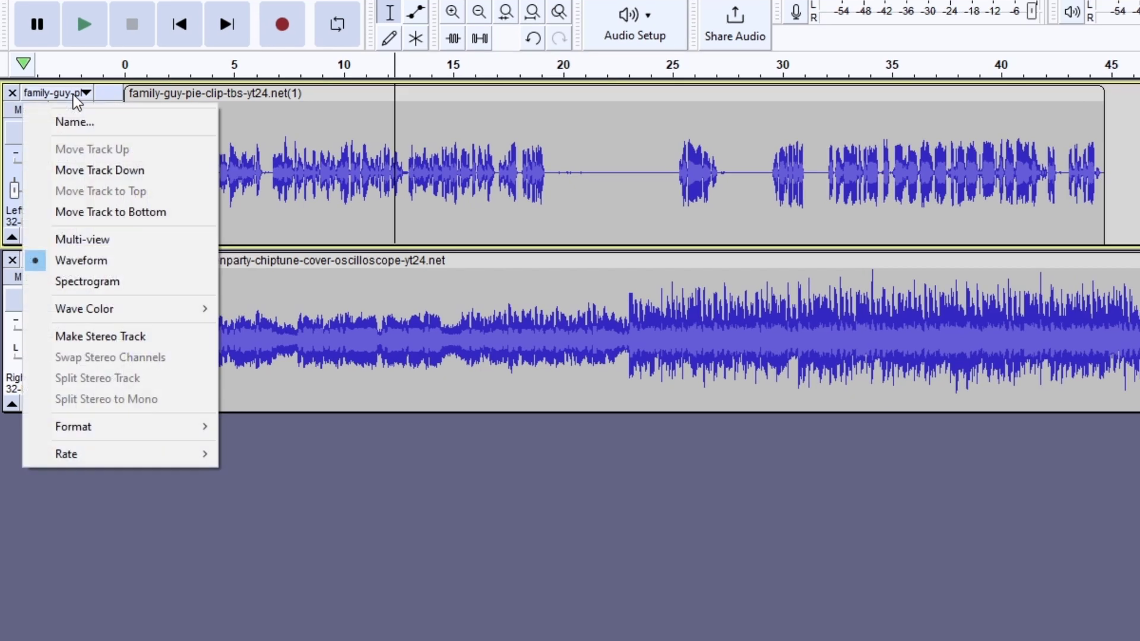
click(92, 341)
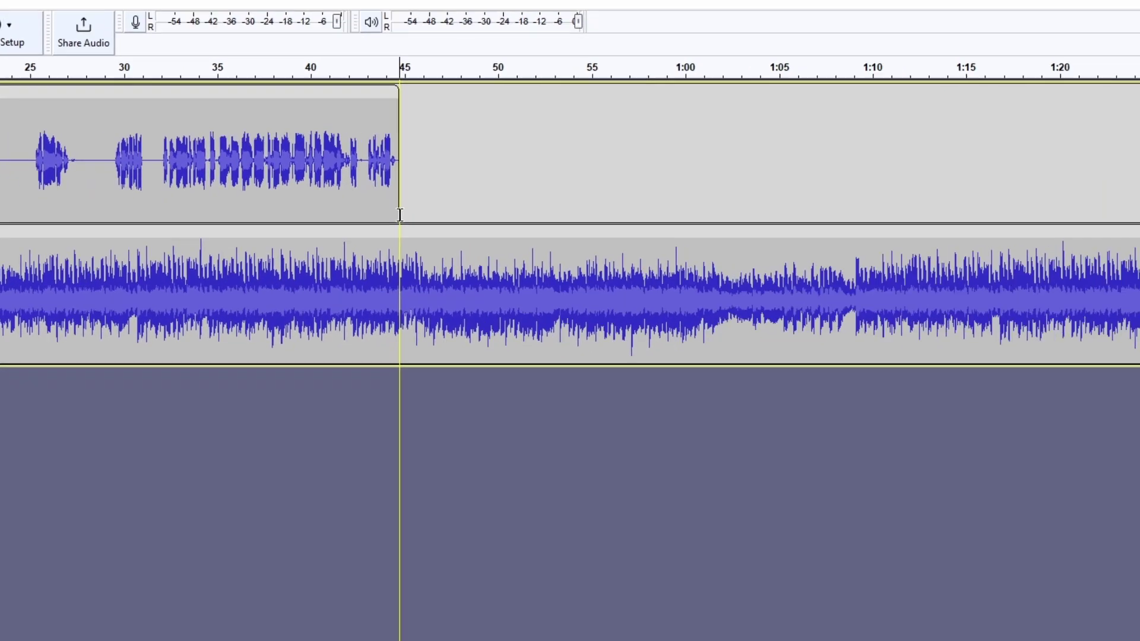
drag(155, 207, 1096, 226)
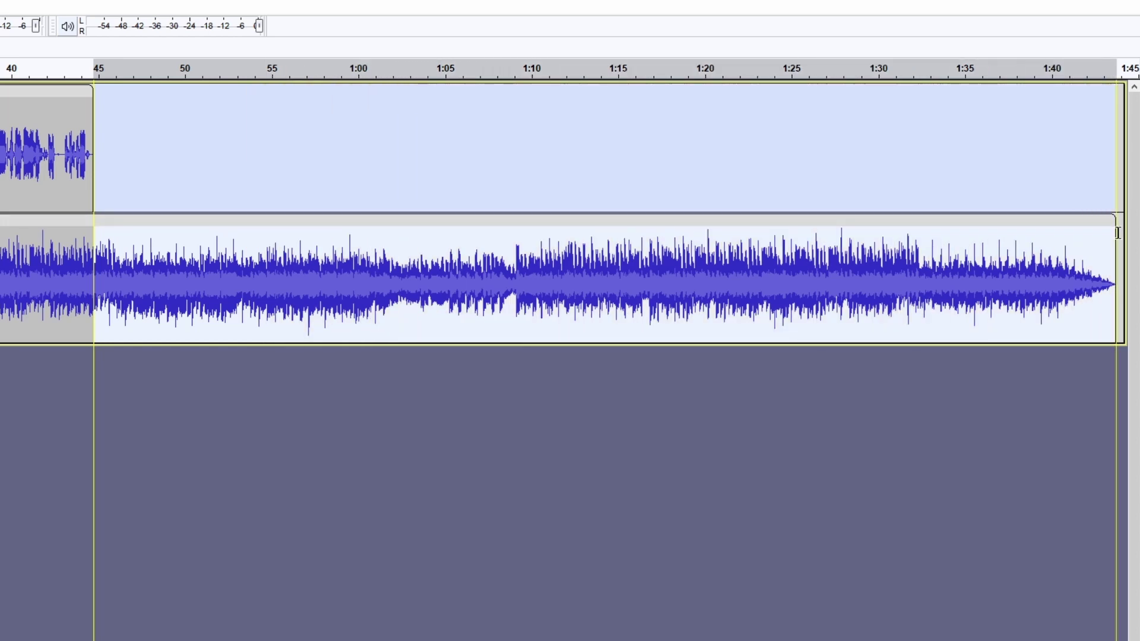
key(Delete)
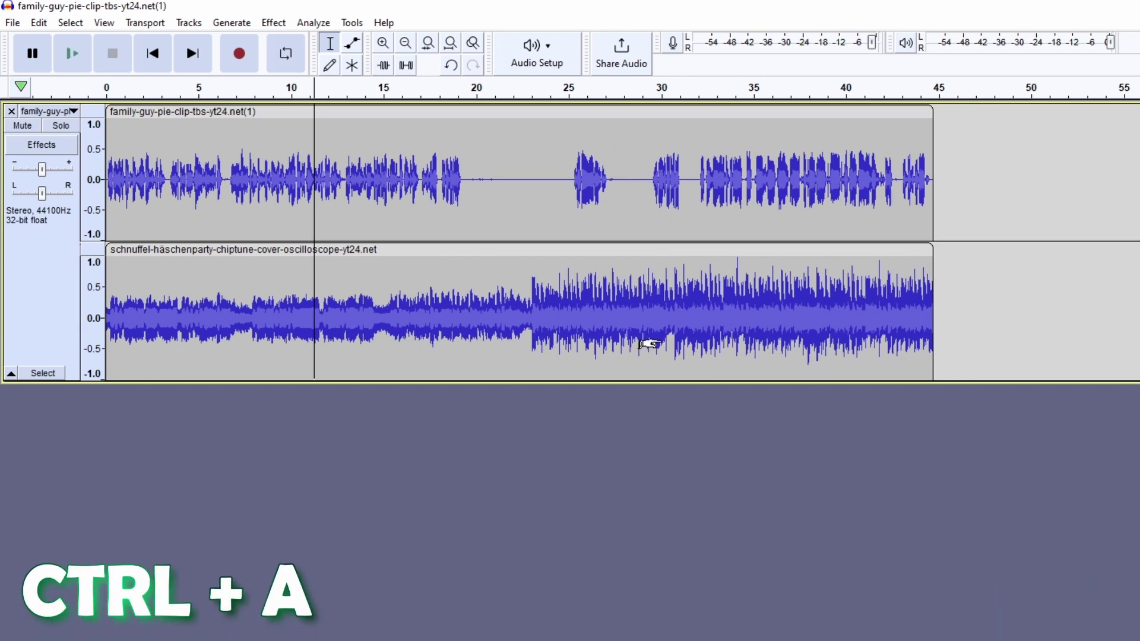
- Select all audio, preview the Vocoder (Distance 20, 40 bands) and apply it
key(ctrl+a)
click(273, 22)
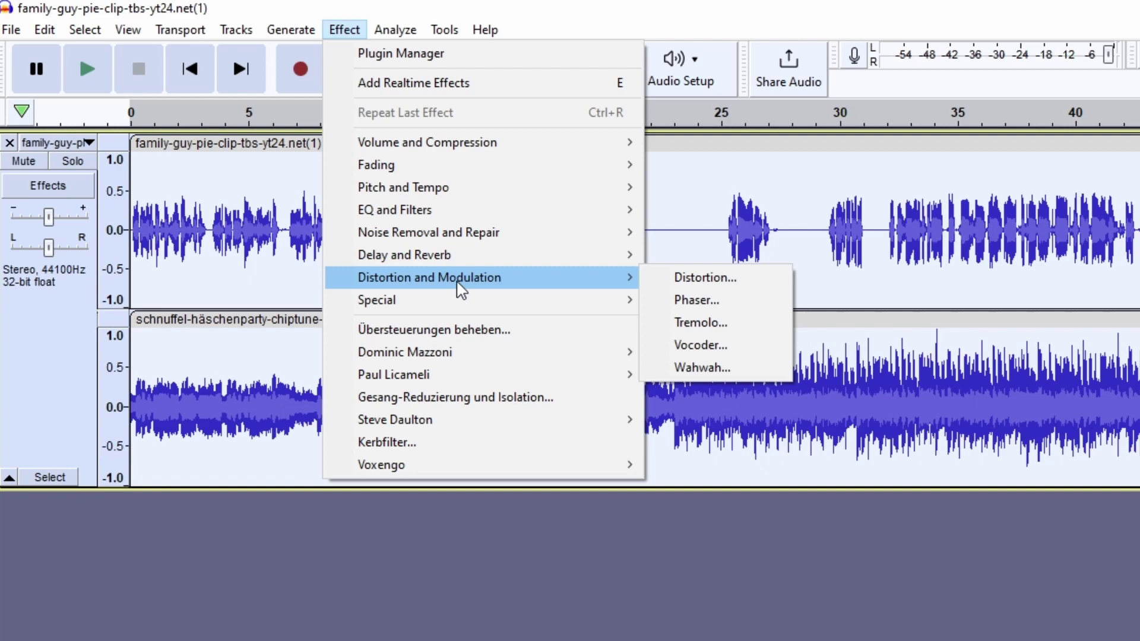
click(700, 350)
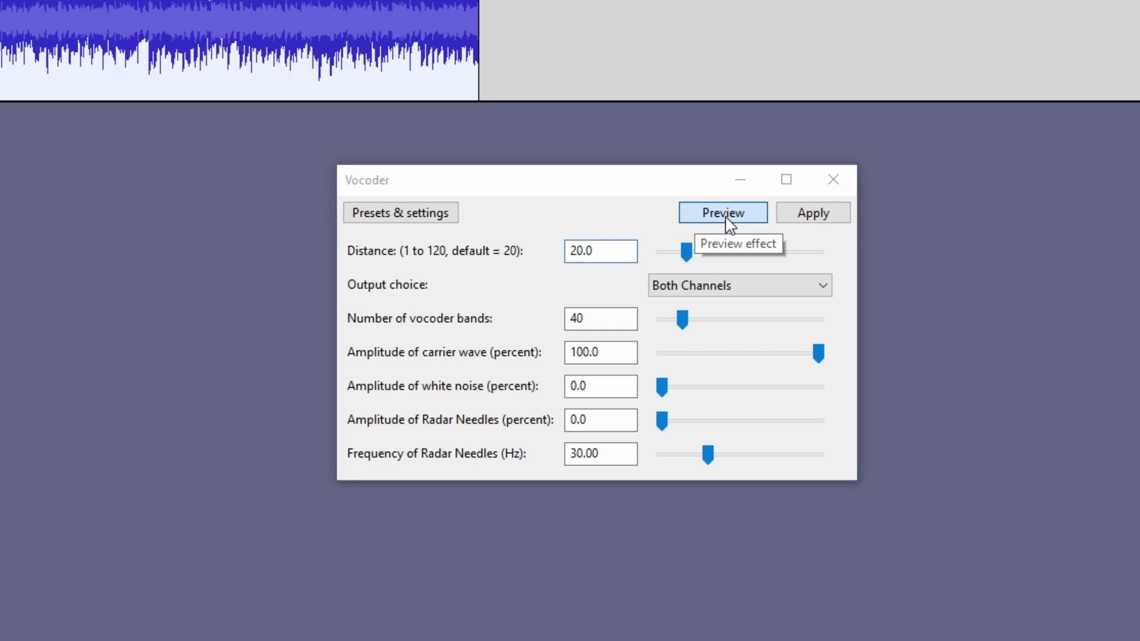
click(729, 224)
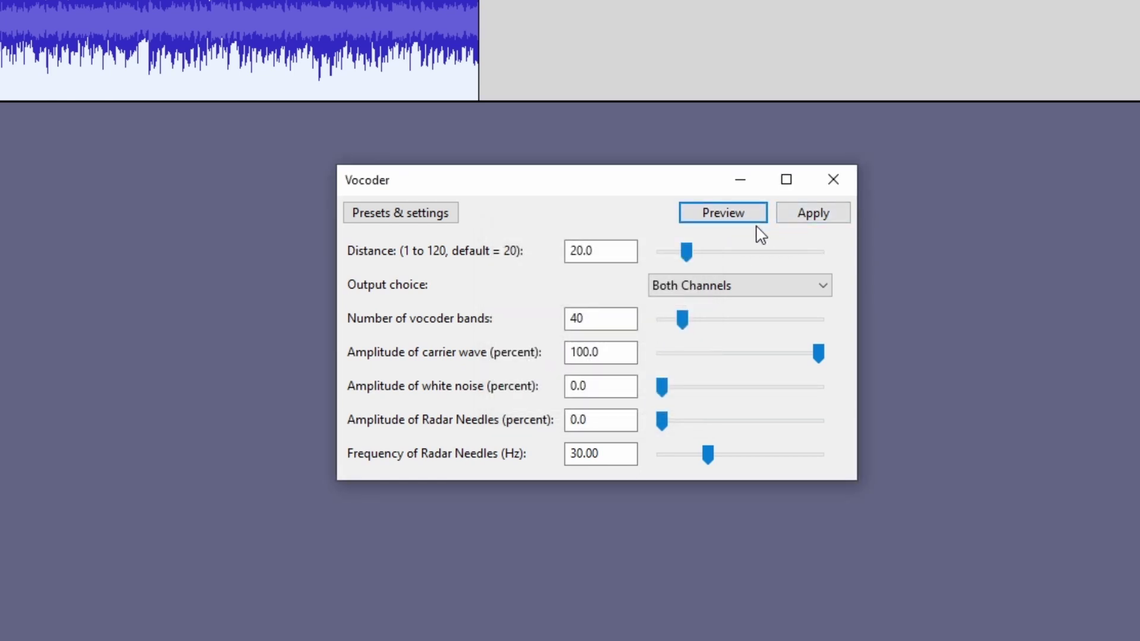
click(819, 217)
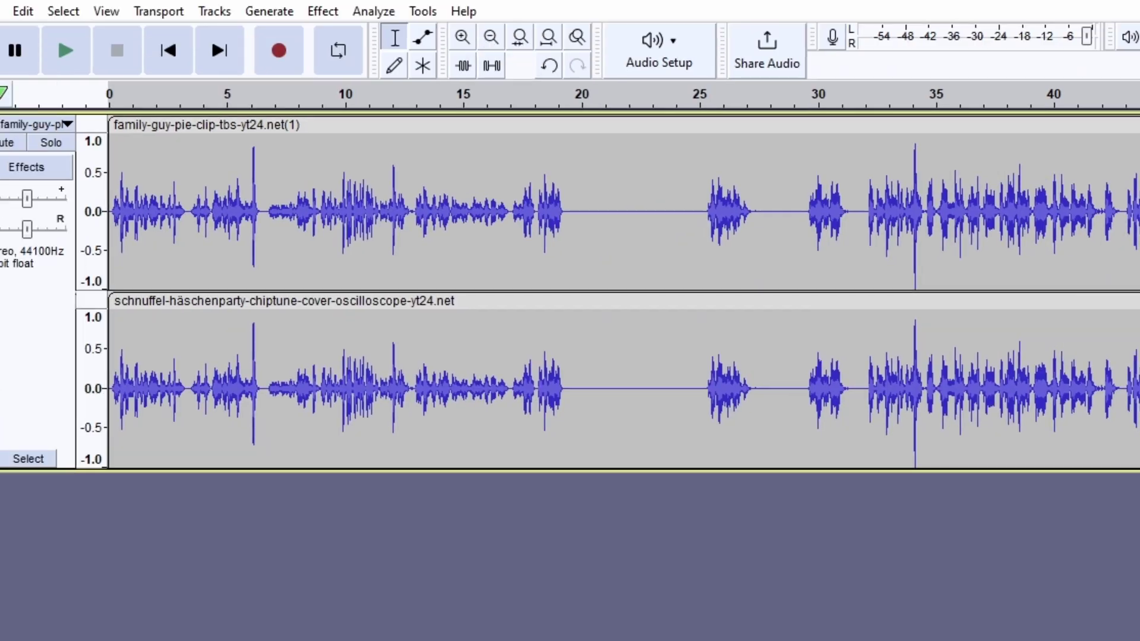
- Export the vocoded audio as an MP3 named family-guy-pie-clip-tbs-yt24.net(1) into the wav folder
click(16, 26)
mouse_move(46, 178)
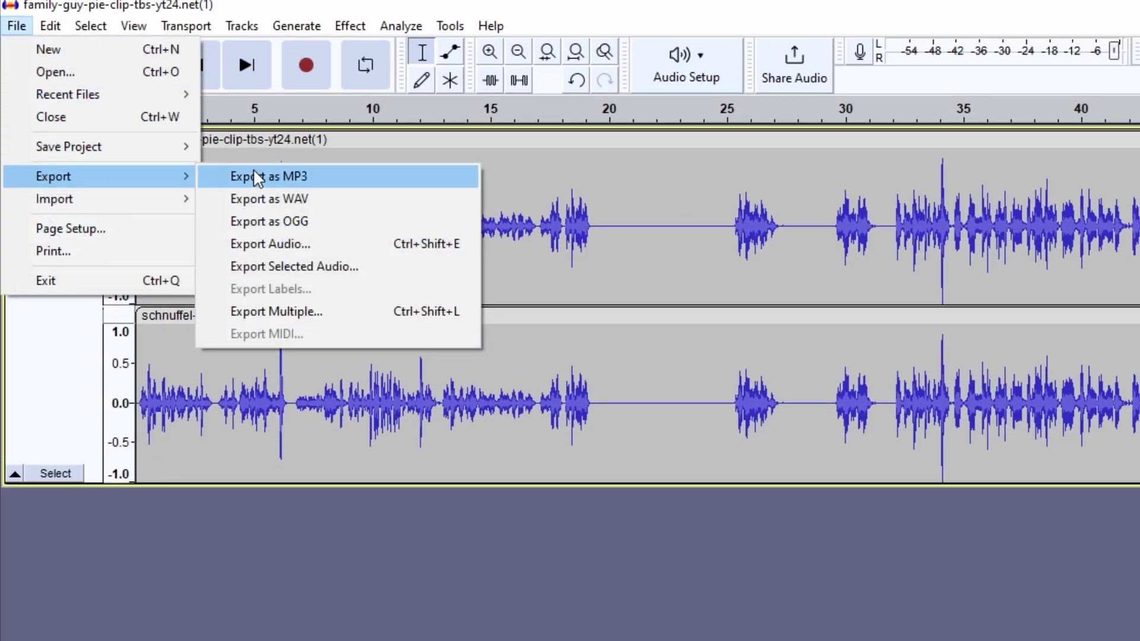
click(295, 178)
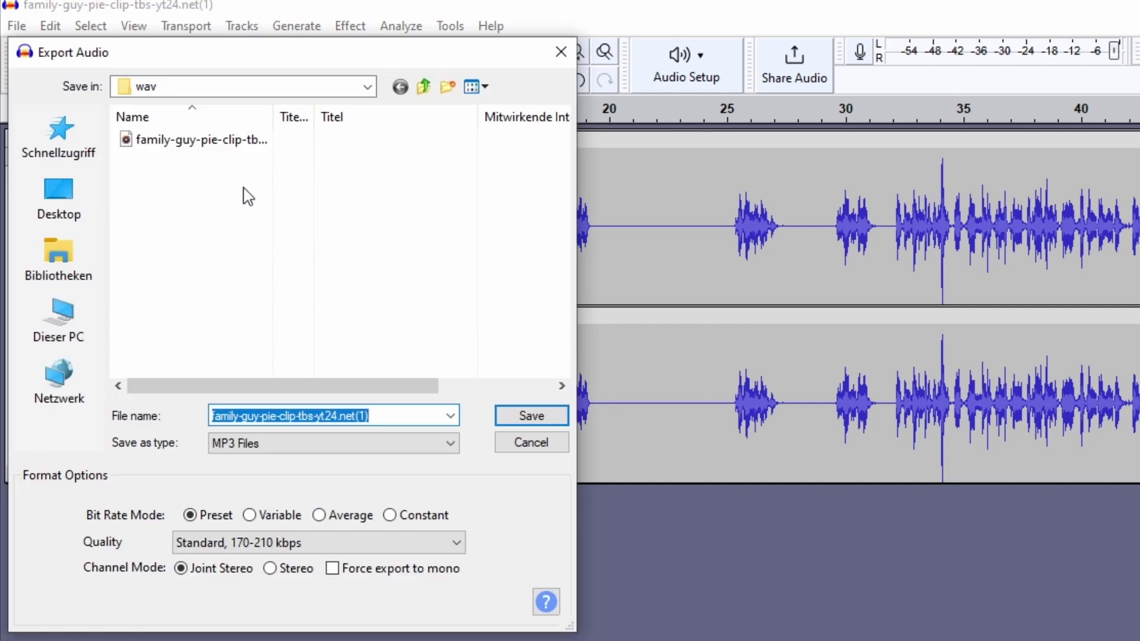
click(530, 416)
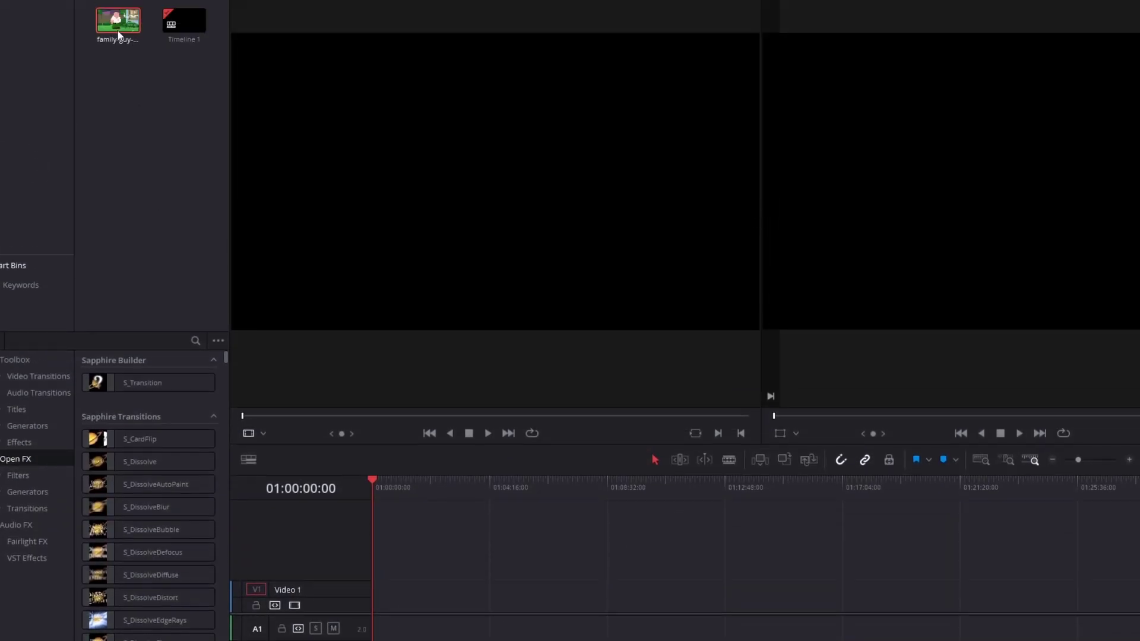
- Place the Family Guy clip on the timeline and open it in the Fusion page
drag(114, 38, 196, 506)
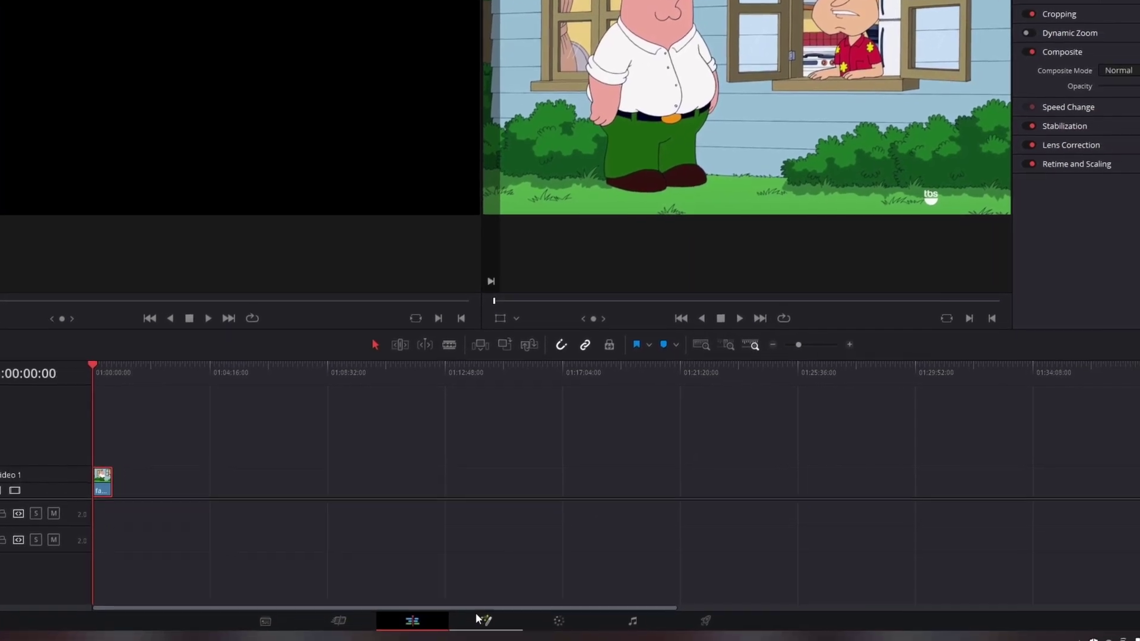
click(482, 621)
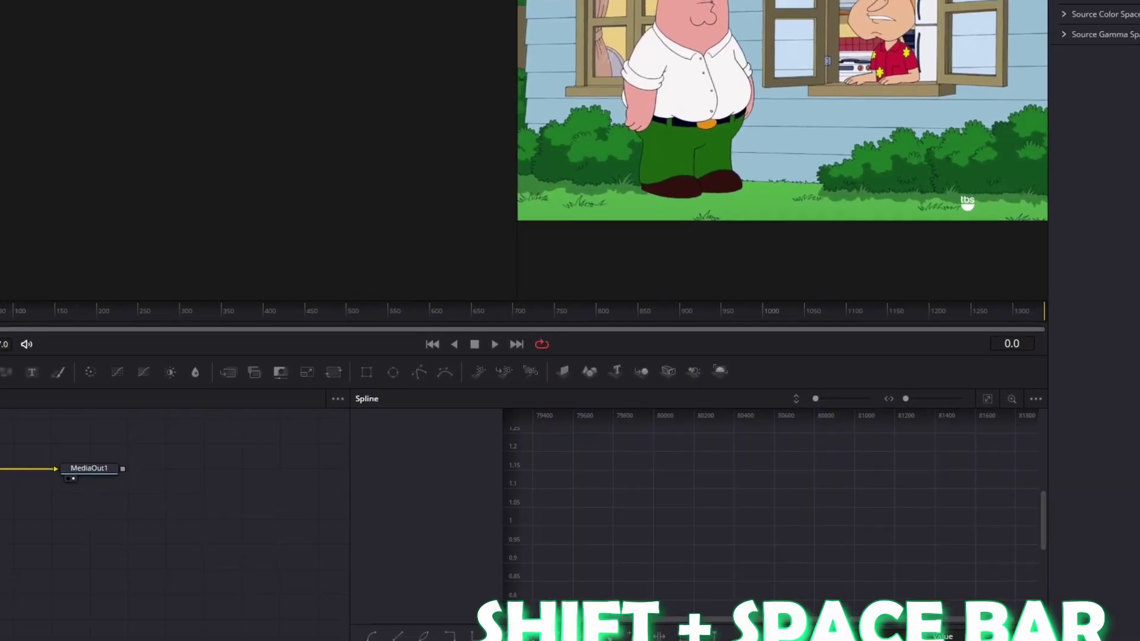
- Add an Edge Detect node with Edge Width 0 and raised Brightness and Gamma
key(shift+space)
text(Glow)
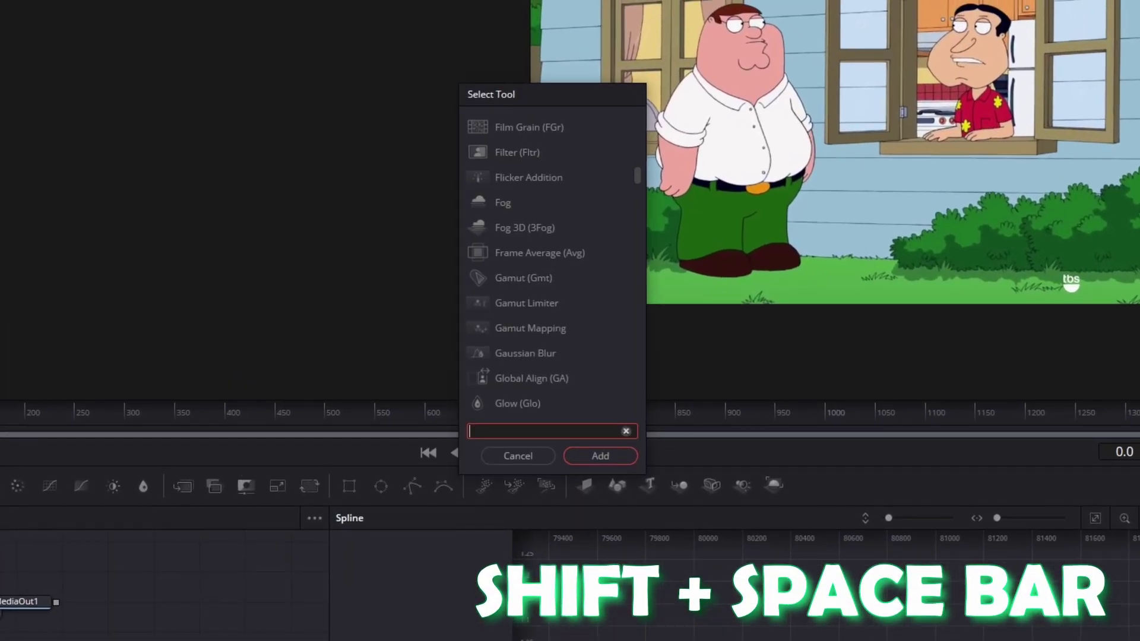
text(edge dete)
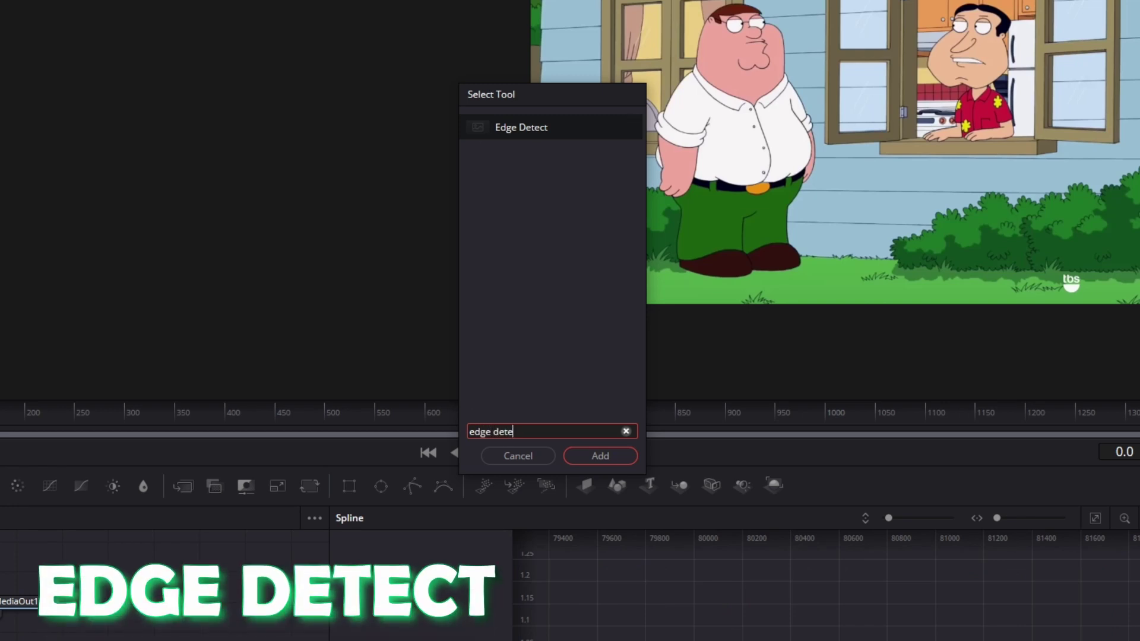
click(618, 455)
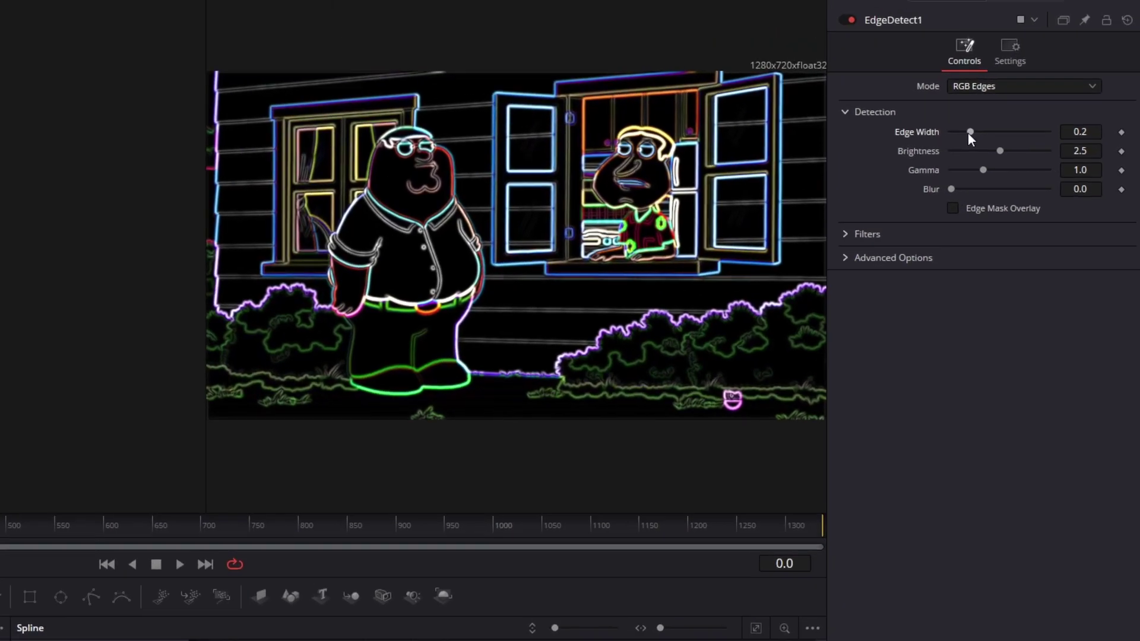
drag(1004, 76, 987, 77)
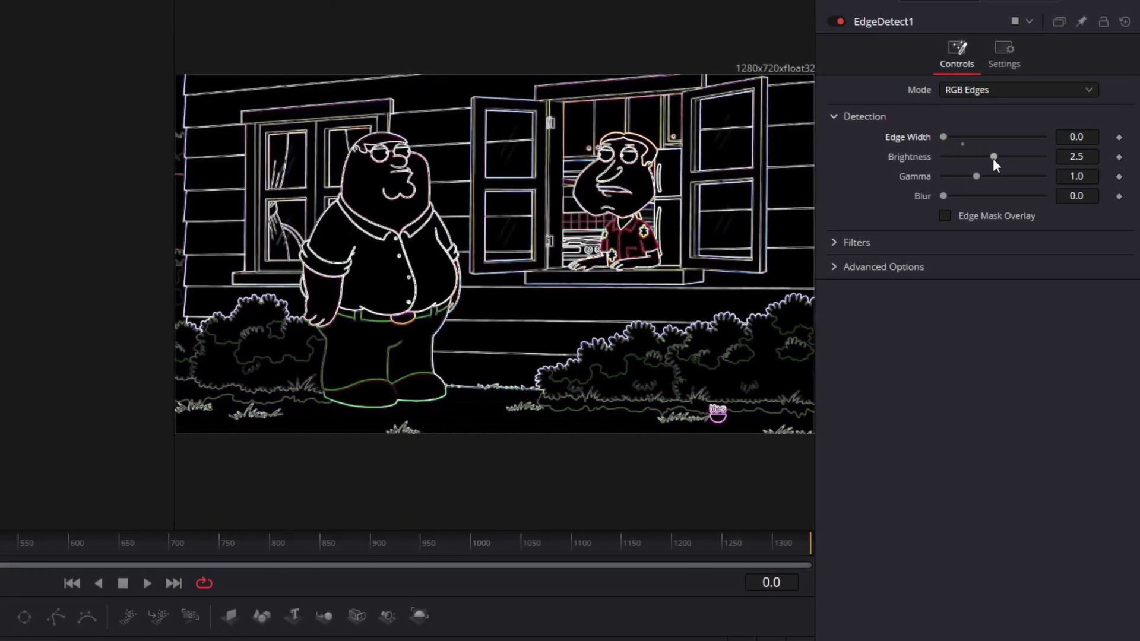
drag(992, 158, 1010, 155)
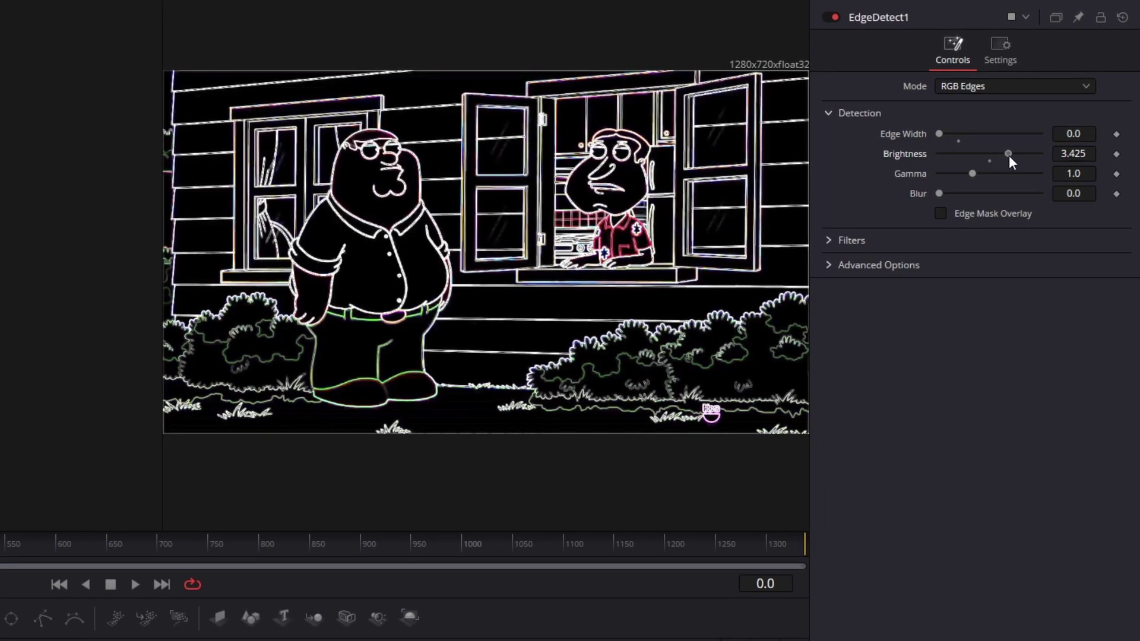
drag(1010, 155, 1007, 155)
drag(972, 173, 1045, 178)
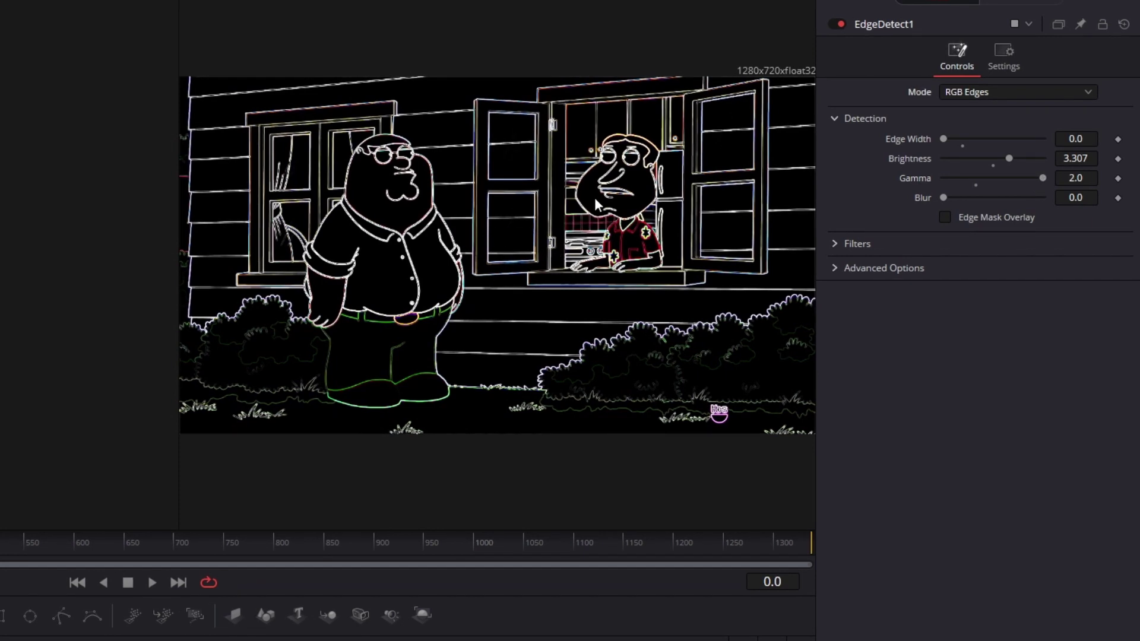
- Switch Edge Detect to Grayscale Edges and pick a purple outline colour
click(957, 94)
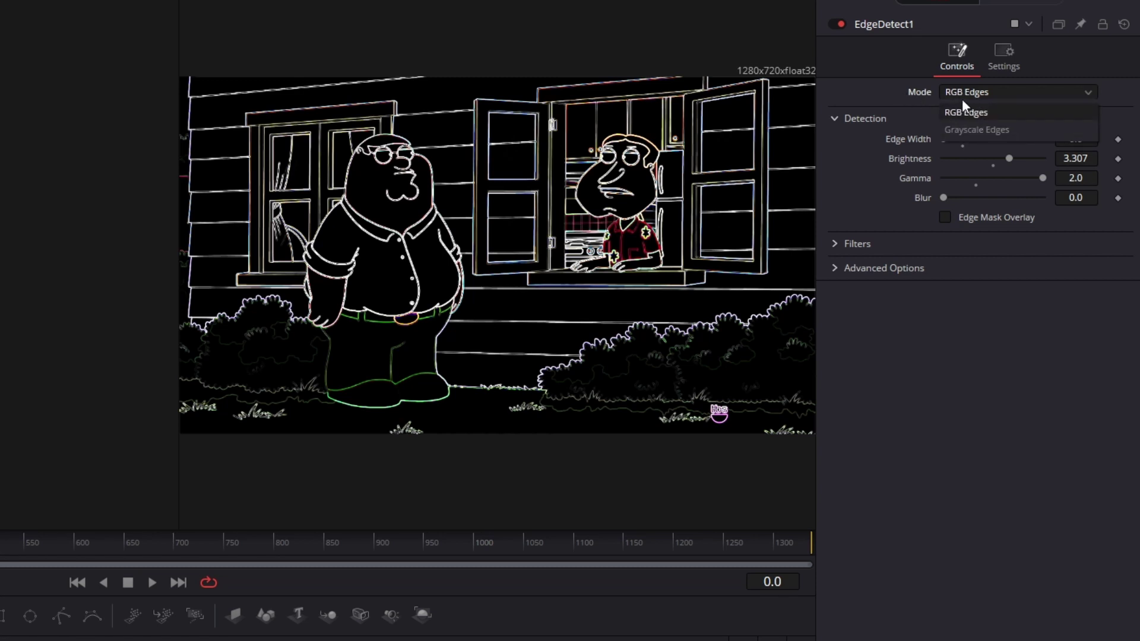
click(963, 128)
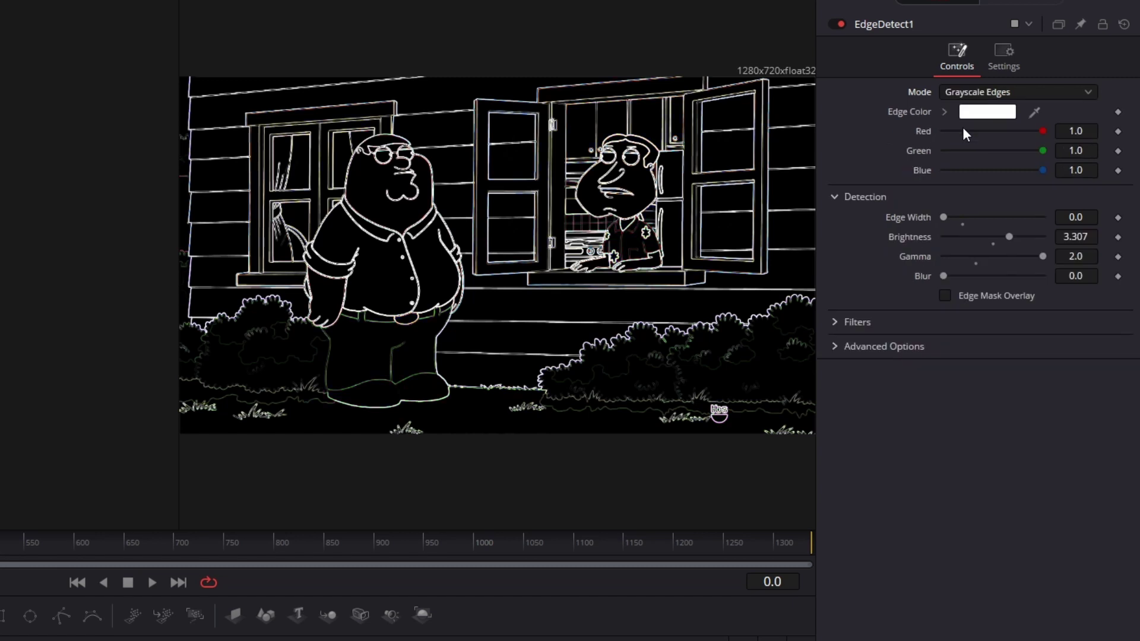
click(985, 114)
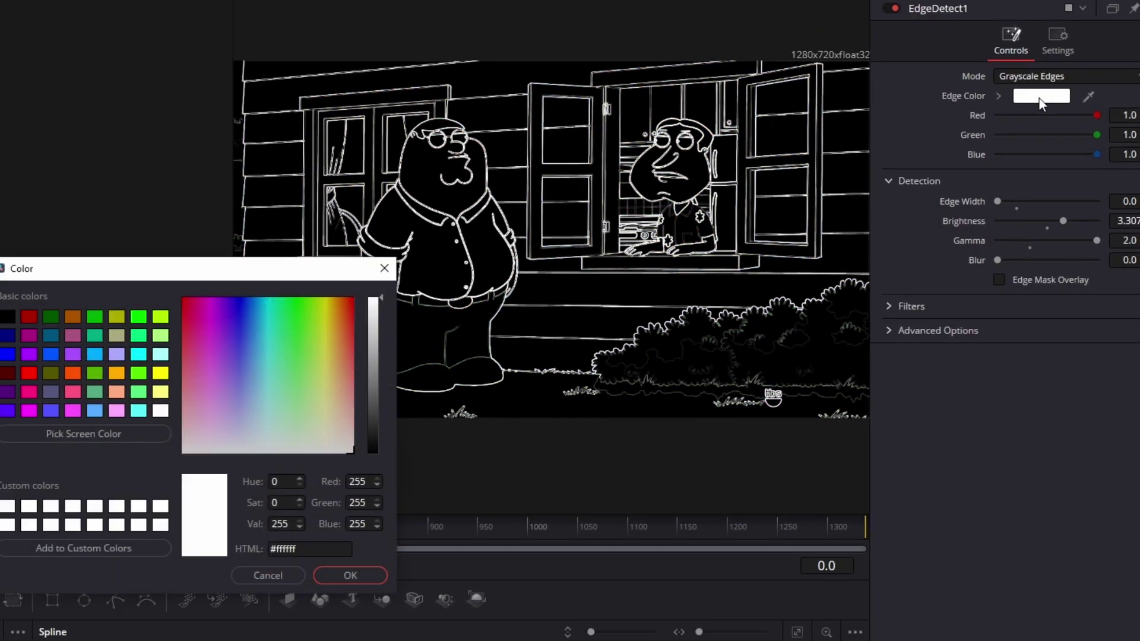
drag(224, 423, 228, 378)
mouse_move(584, 269)
mouse_down()
mouse_move(615, 343)
mouse_move(611, 259)
mouse_move(570, 280)
mouse_up()
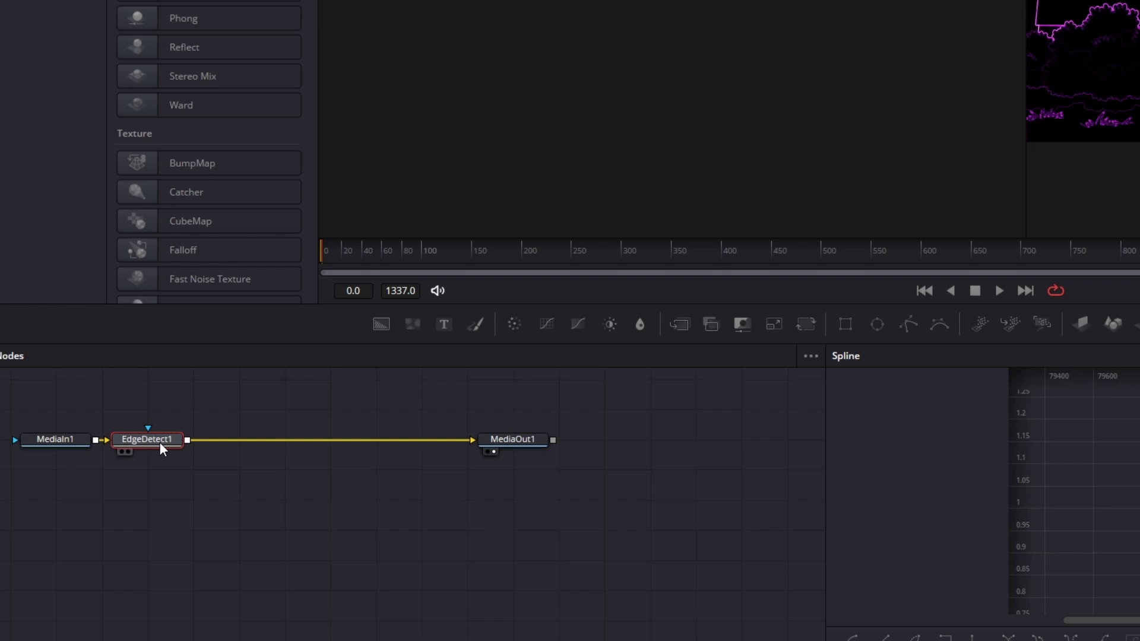
- Add a Glow node after Edge Detect with Glow Size 5.5 and Glow about 0.83
mouse_move(161, 441)
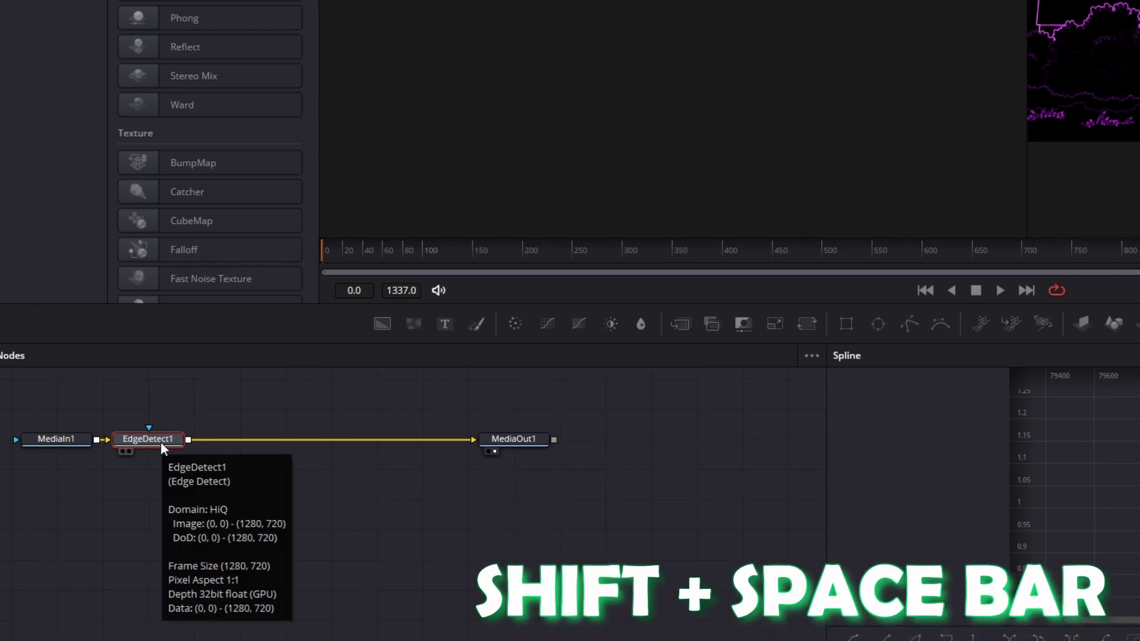
key(shift+space)
text(g)
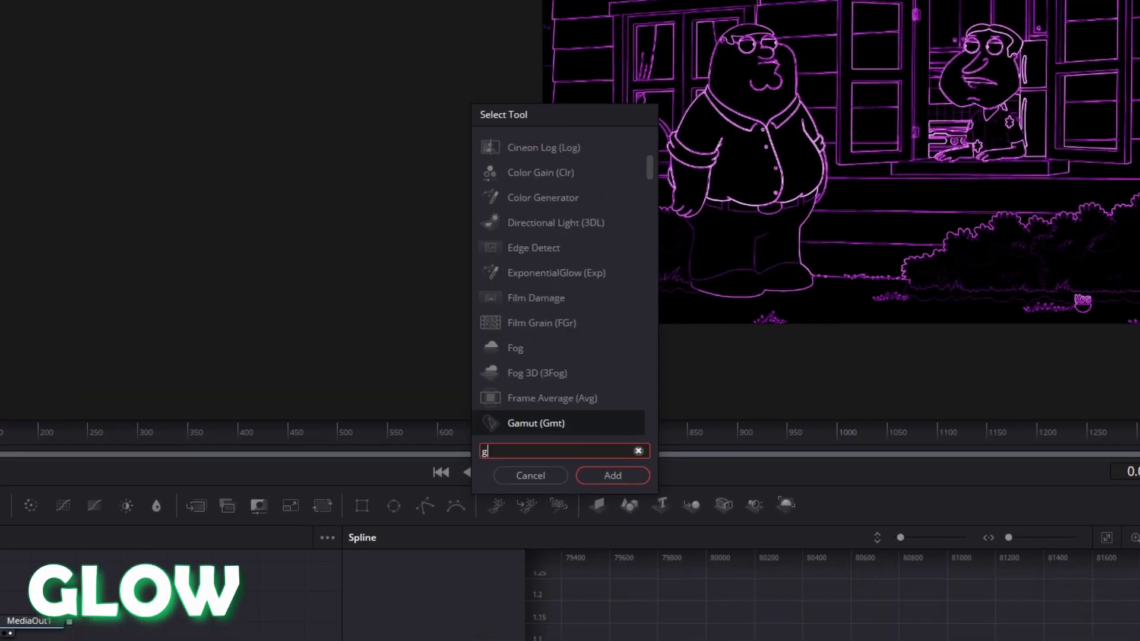
text(low)
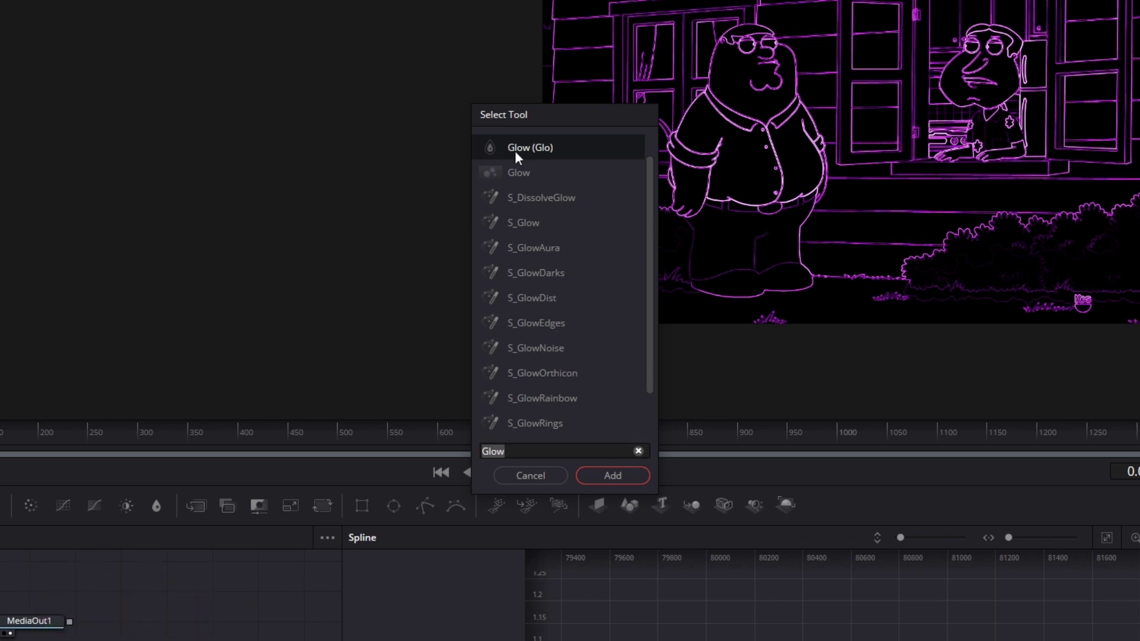
click(603, 476)
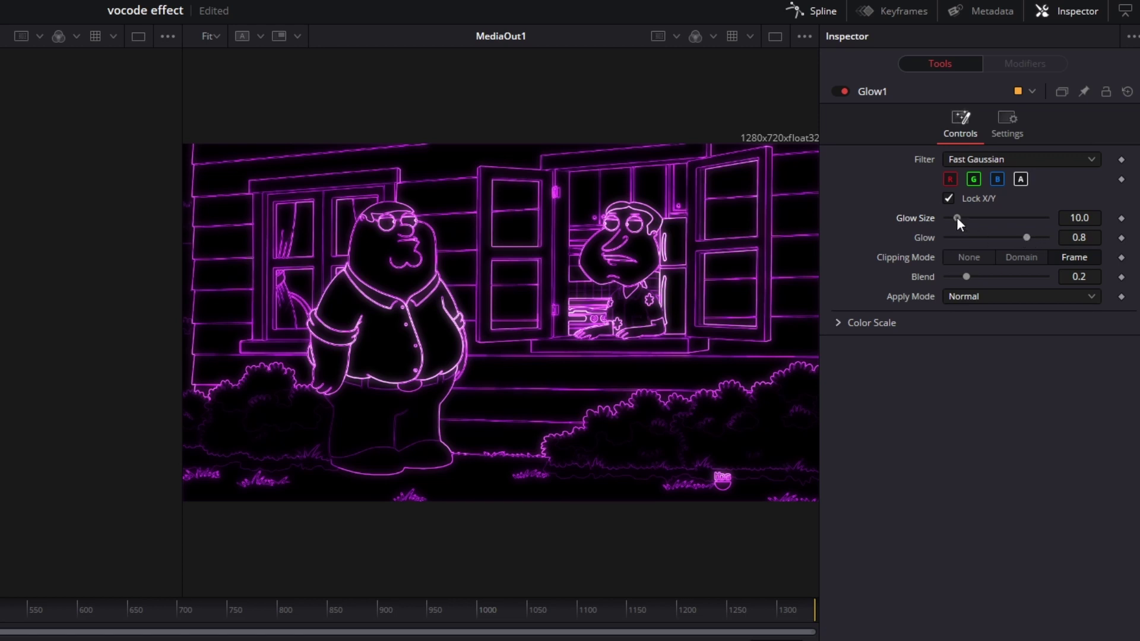
drag(957, 218, 952, 215)
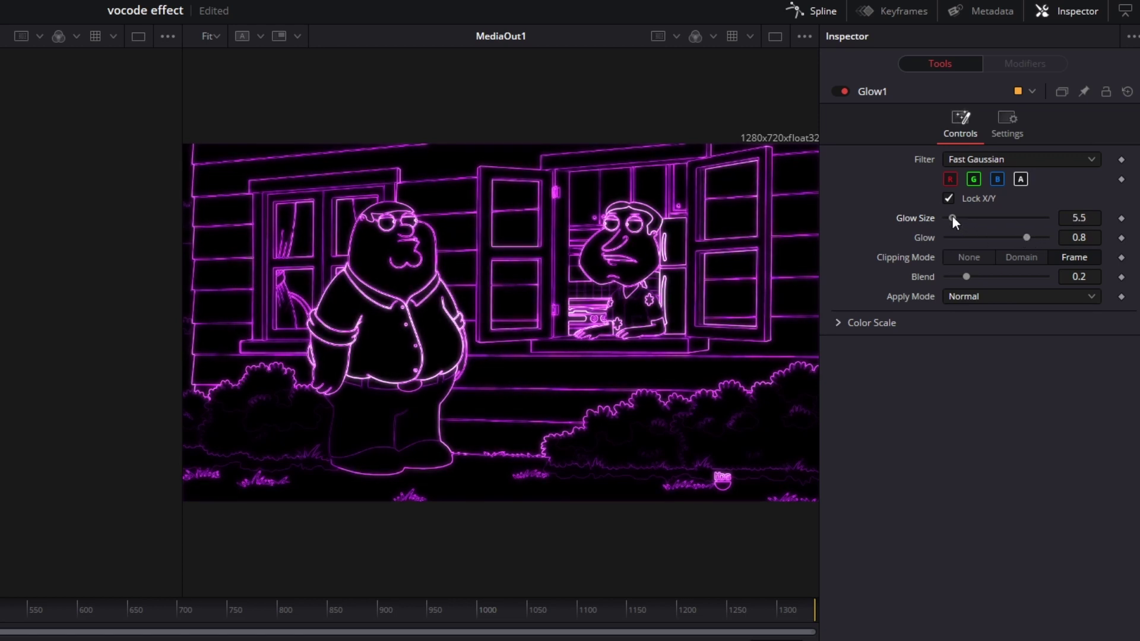
drag(1028, 237, 1031, 234)
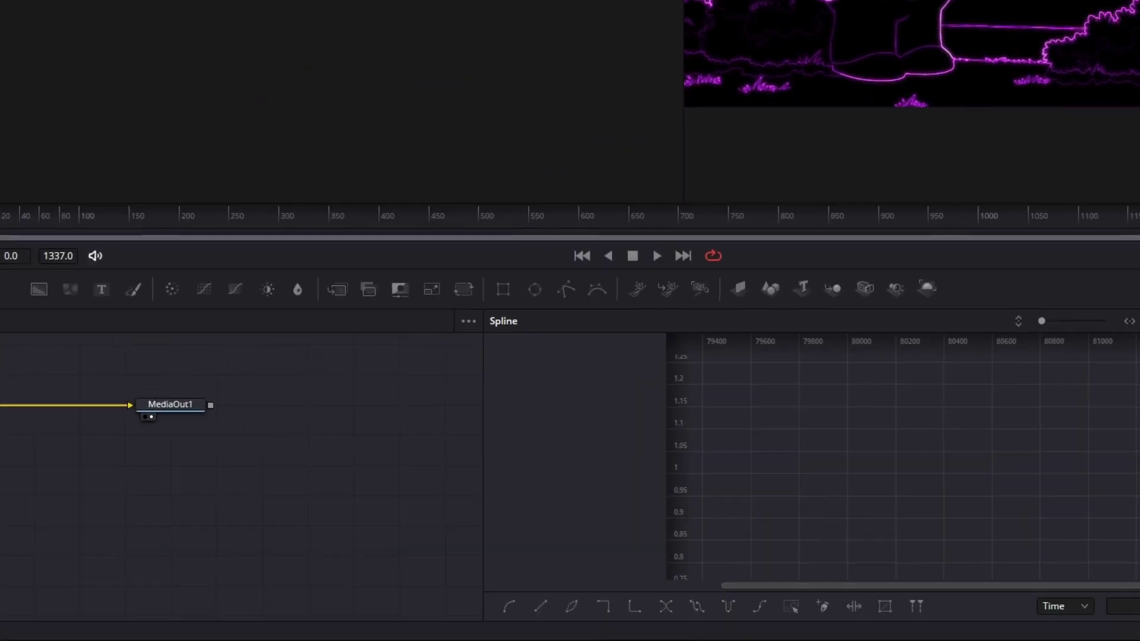
- On the Edit page, place the wav audio on track A1 and zoom the timeline to fit
click(596, 624)
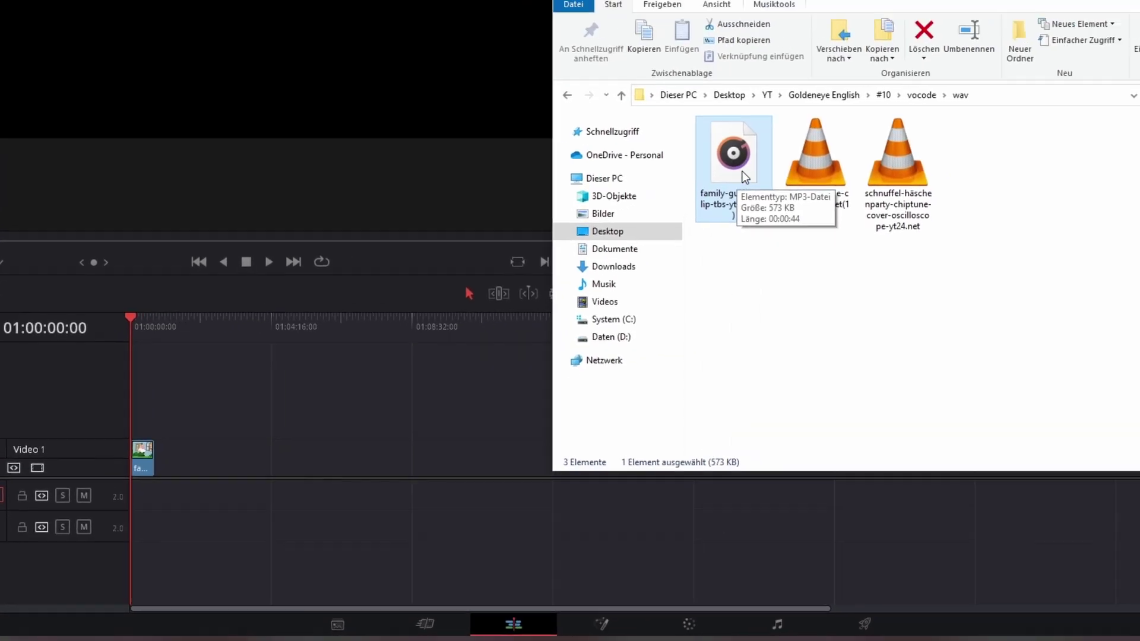
drag(605, 207, 64, 502)
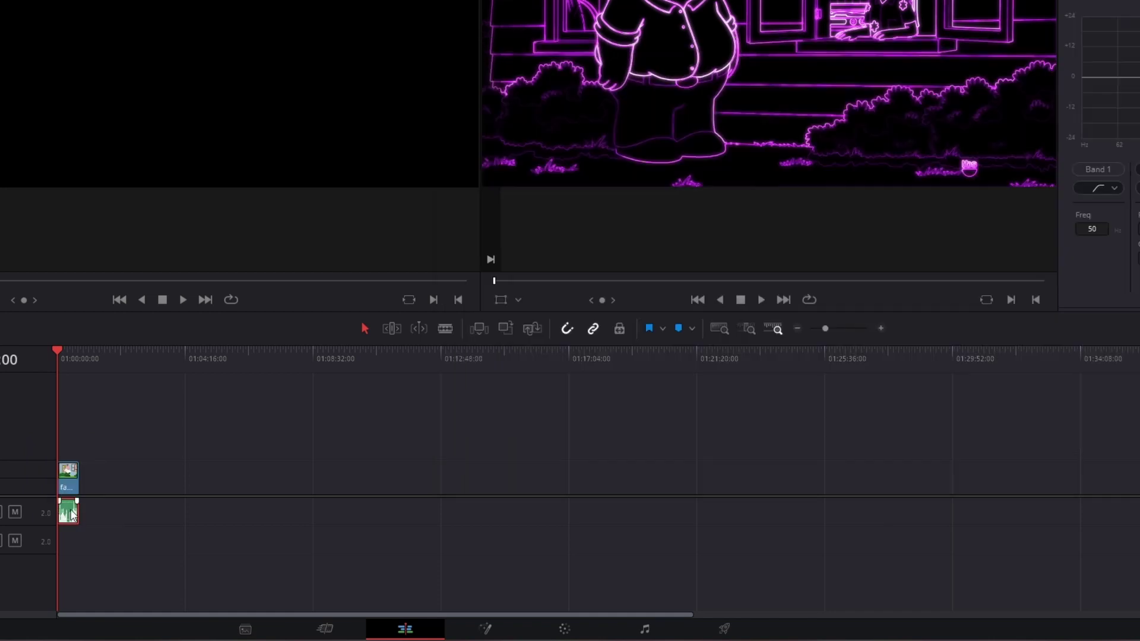
key(shift+z)
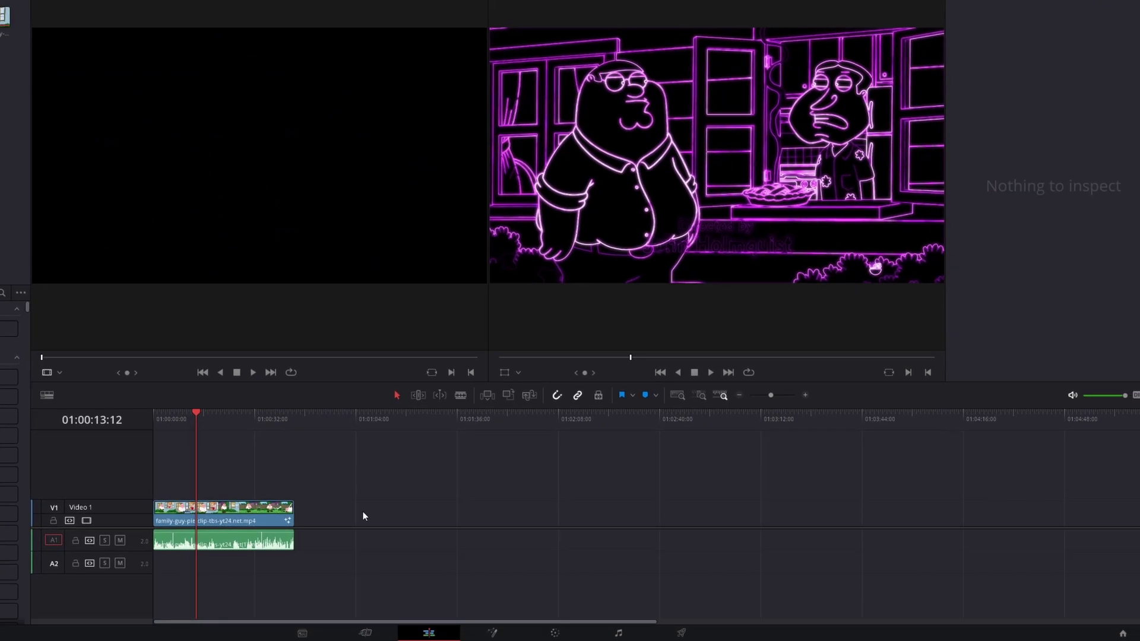
- On the Deliver page, queue the timeline as 'result' and start the render
click(660, 621)
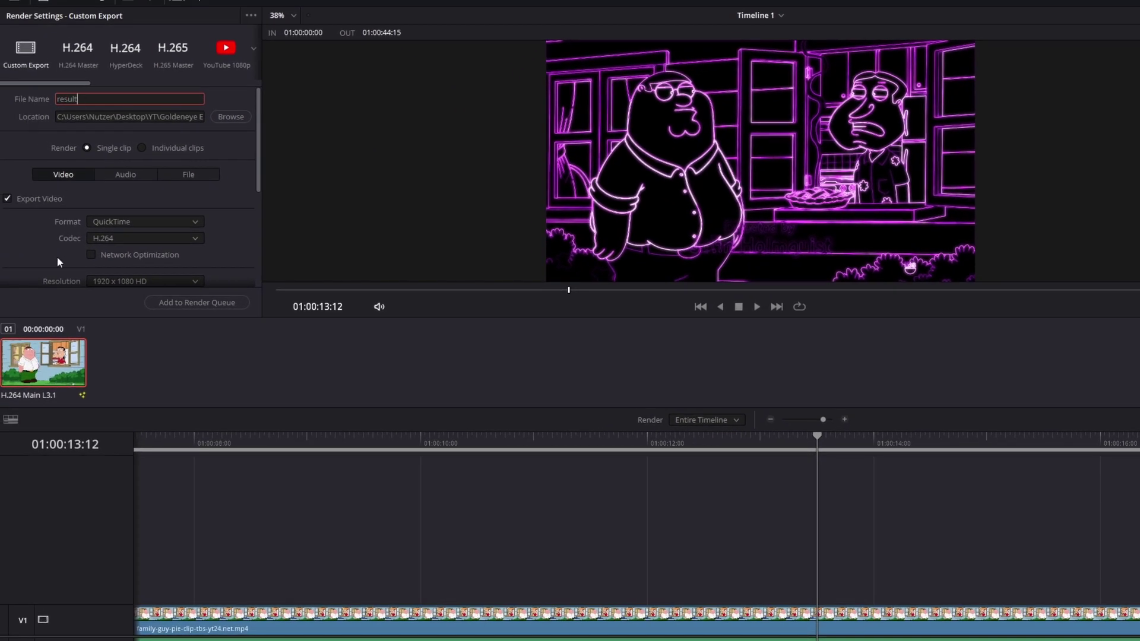
click(195, 303)
click(1095, 300)
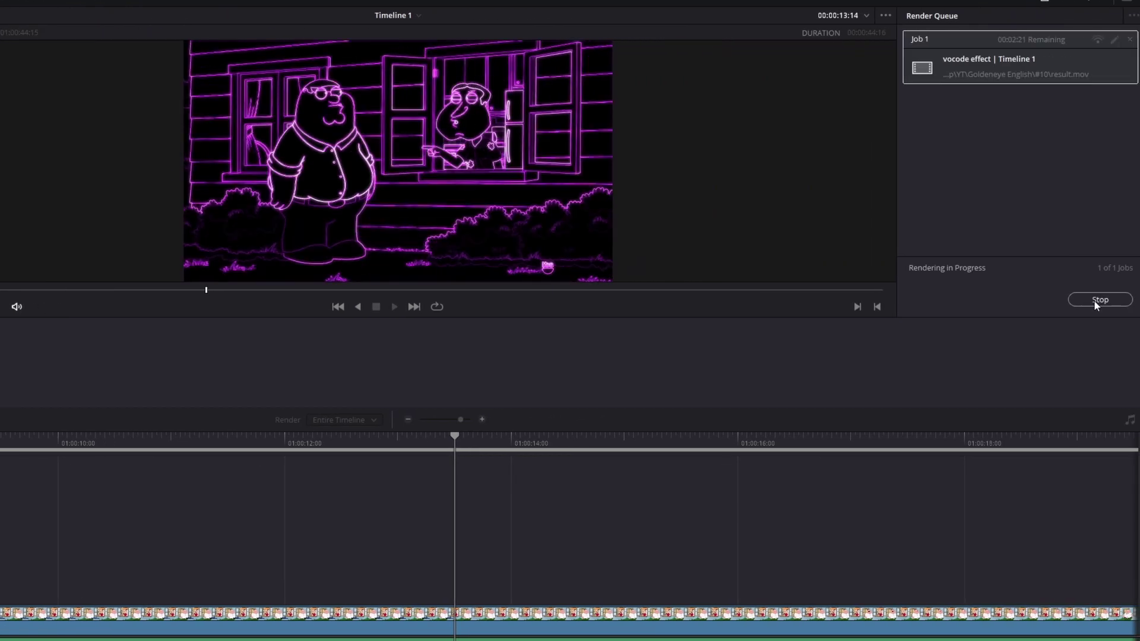